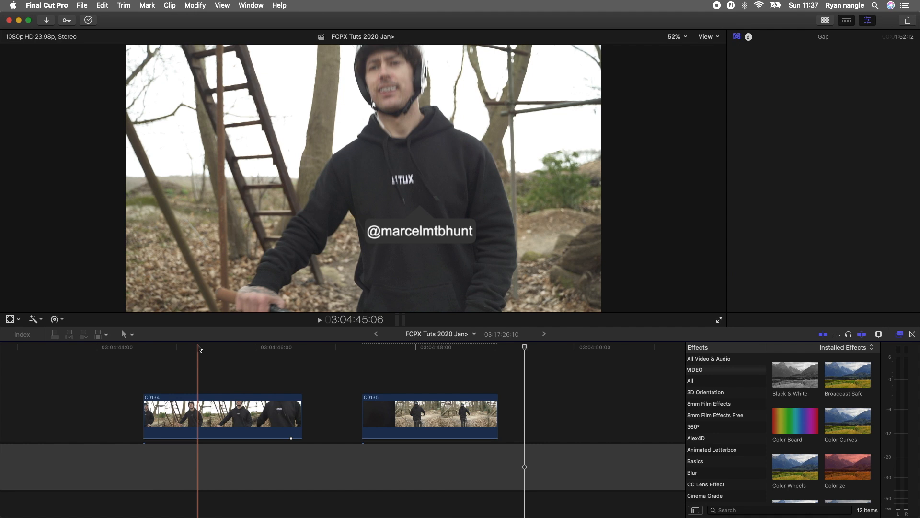
Play back clips C0134 and C0135, and close the gap by moving C0135 against the end of C0134.
{"action": "key", "text": "space"}
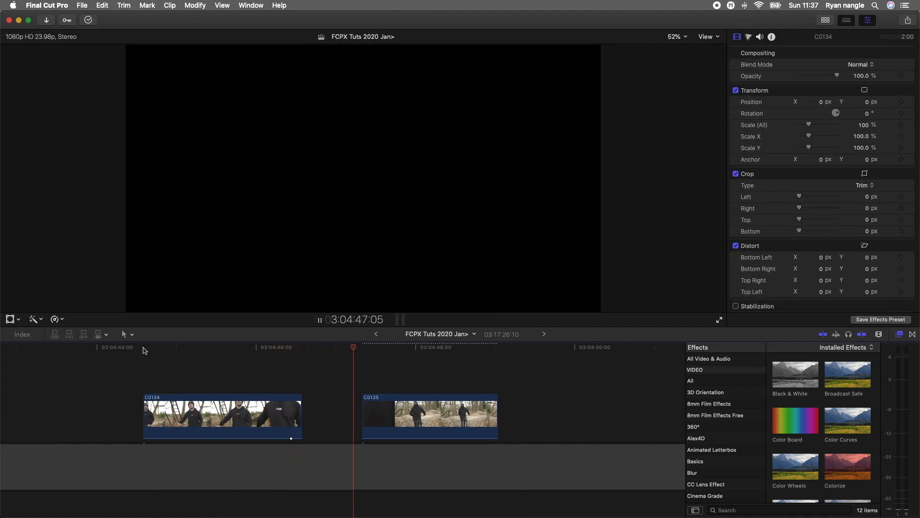
{"action": "key", "text": "space"}
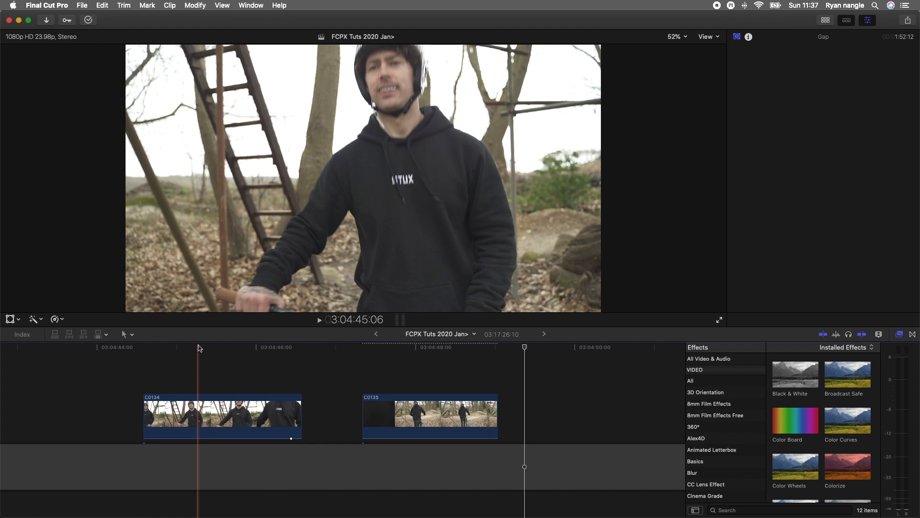
{"action": "left_click_drag", "start_coordinate": [378, 411], "coordinate": [322, 415]}
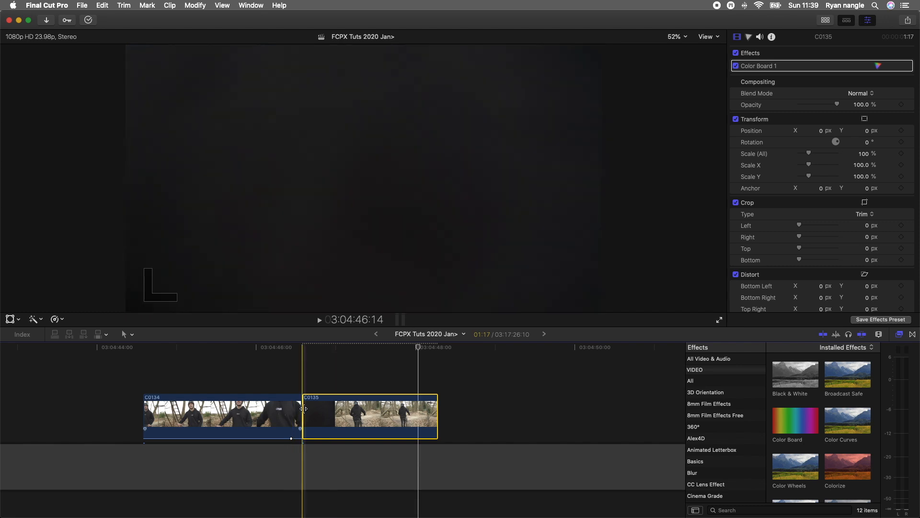
Add the default Cross Dissolve transition at the cut between C0134 and C0135.
{"action": "left_click", "coordinate": [303, 413]}
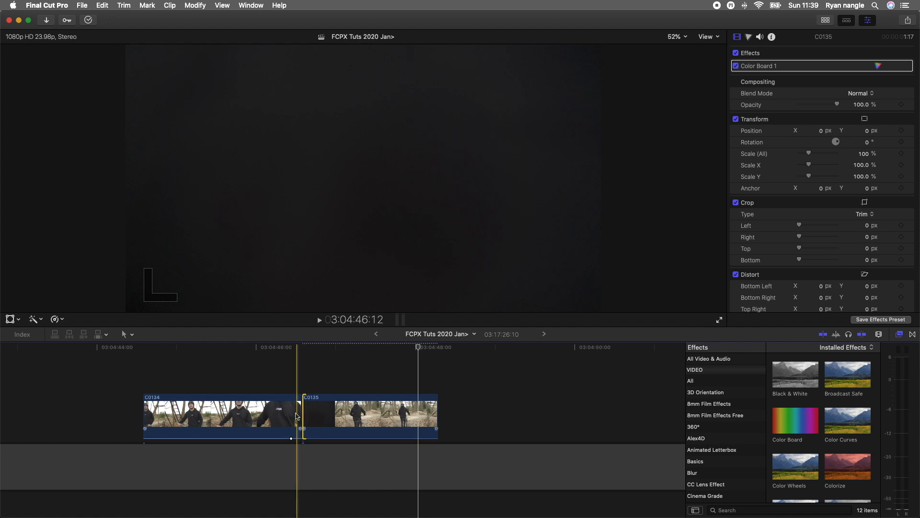
{"action": "scroll", "coordinate": [300, 411], "scroll_direction": "right", "scroll_amount": 1}
{"action": "scroll", "coordinate": [299, 411], "scroll_direction": "up", "scroll_amount": 1}
{"action": "scroll", "coordinate": [299, 411], "scroll_direction": "right", "scroll_amount": 1}
{"action": "scroll", "coordinate": [299, 411], "scroll_direction": "up", "scroll_amount": 1}
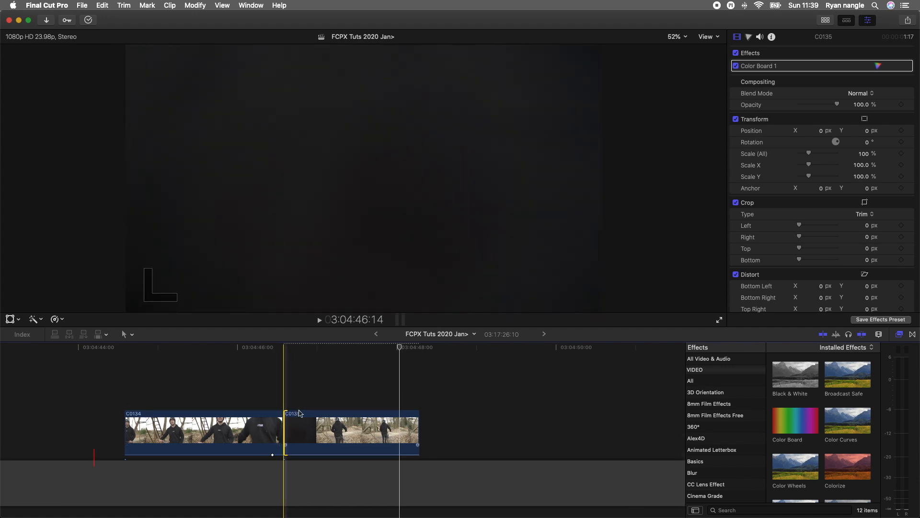
{"action": "key", "text": "super+t"}
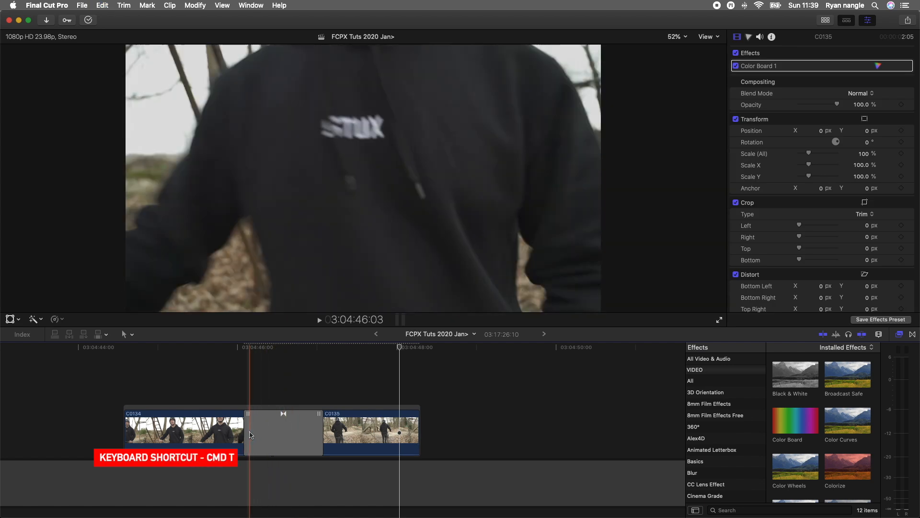
Shorten the Cross Dissolve between C0134 and C0135 to 6 frames.
{"action": "left_click_drag", "start_coordinate": [250, 435], "coordinate": [269, 430]}
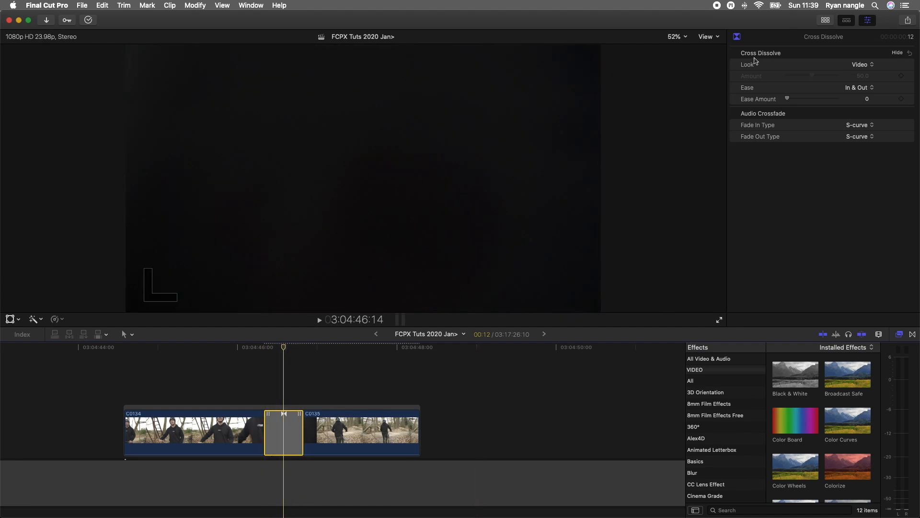
{"action": "left_click", "coordinate": [913, 334]}
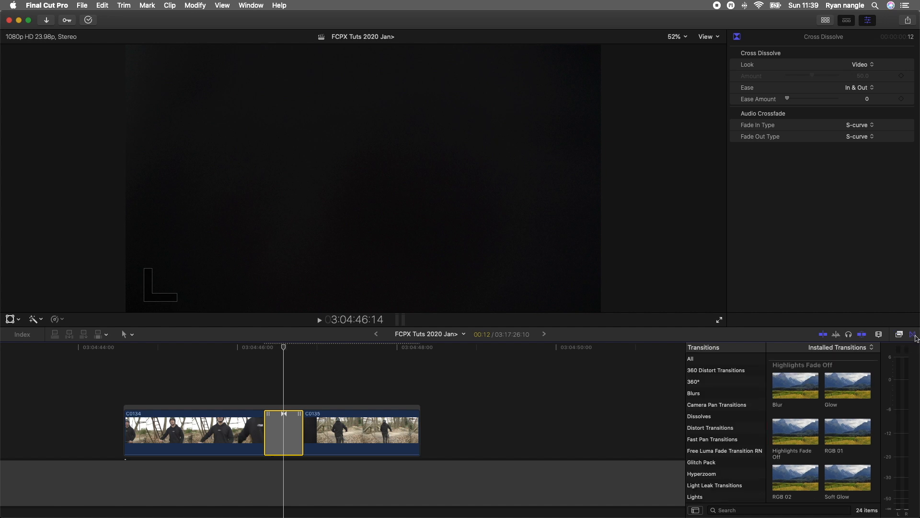
{"action": "left_click", "coordinate": [900, 334]}
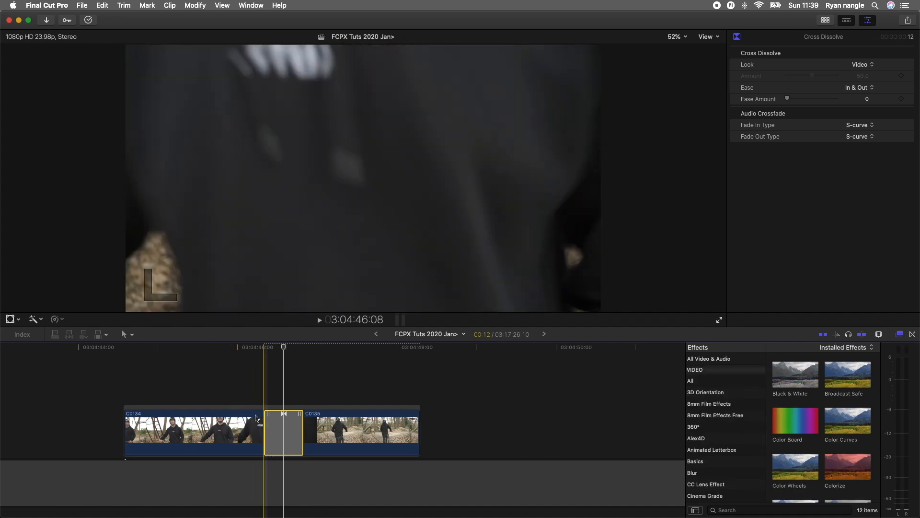
{"action": "mouse_move", "coordinate": [266, 435]}
{"action": "left_mouse_down"}
{"action": "mouse_move", "coordinate": [277, 435]}
{"action": "mouse_move", "coordinate": [269, 433]}
{"action": "left_mouse_up"}
Play and step frame by frame through the shortened Cross Dissolve to examine how the two dark jacket shots blend.
{"action": "key", "text": "space"}
{"action": "key", "text": "Right"}
{"action": "key", "text": "Right"}
{"action": "key", "text": "Right"}
{"action": "key", "text": "Right"}
{"action": "key", "text": "Right"}
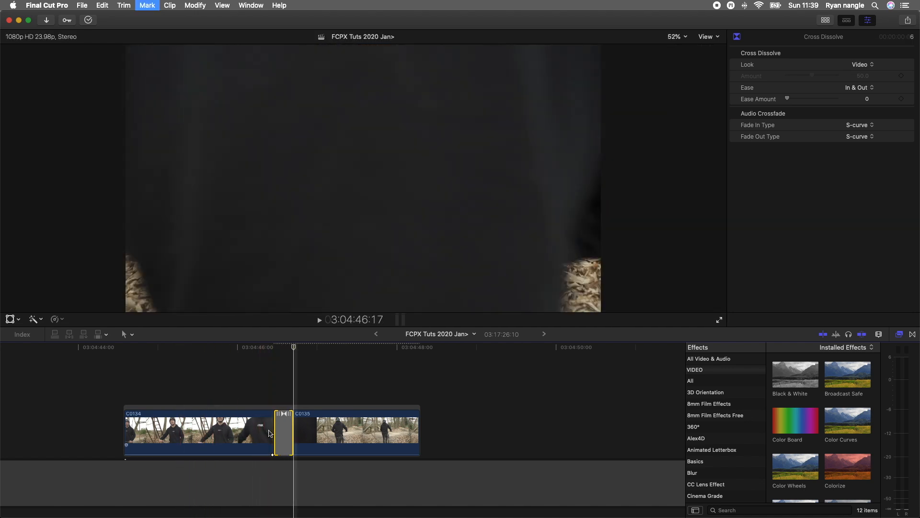
{"action": "key", "text": "Left"}
{"action": "key", "text": "space"}
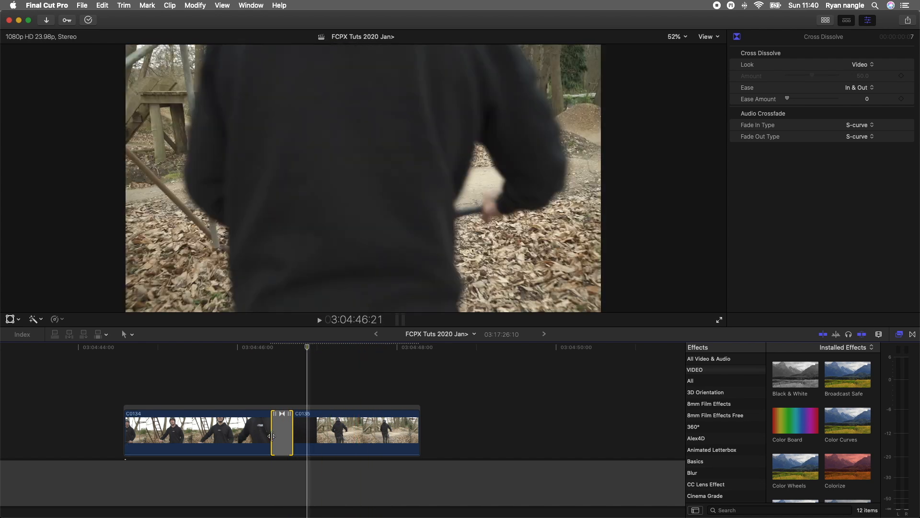
{"action": "key", "text": "Left"}
{"action": "key", "text": "Left"}
{"action": "key", "text": "Left"}
{"action": "key", "text": "Left"}
{"action": "key", "text": "Left"}
{"action": "key", "text": "Left"}
{"action": "key", "text": "Left"}
{"action": "key", "text": "Left"}
{"action": "key", "text": "Left"}
{"action": "key", "text": "Left"}
{"action": "key", "text": "Left"}
{"action": "key", "text": "Left"}
{"action": "key", "text": "Left"}
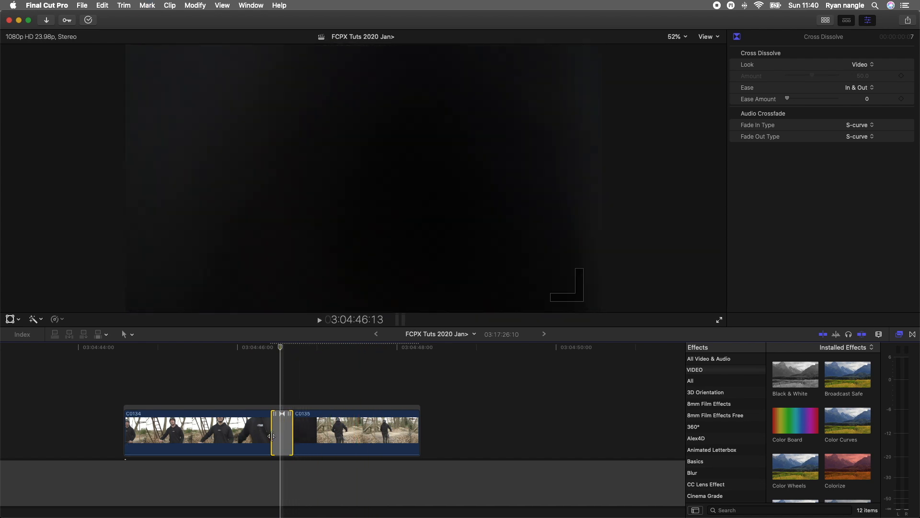
{"action": "key", "text": "space"}
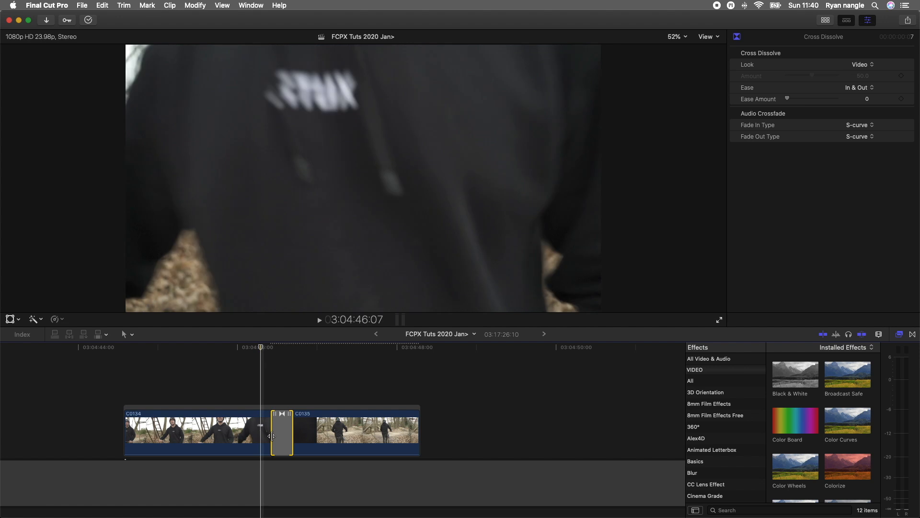
{"action": "key", "text": "space"}
Play clips C0145 and C0146 to examine how the camera movement flows across their cut.
{"action": "scroll", "coordinate": [175, 389], "scroll_direction": "right", "scroll_amount": 20}
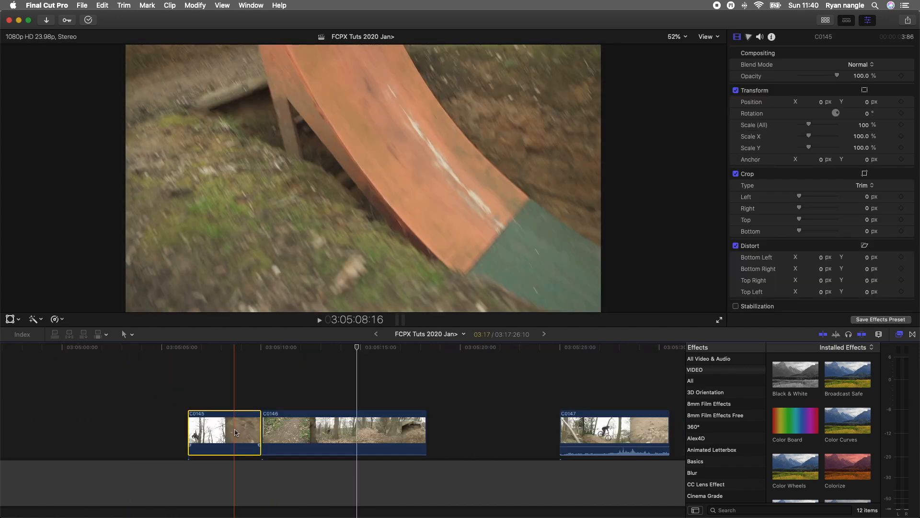
{"action": "key", "text": "space"}
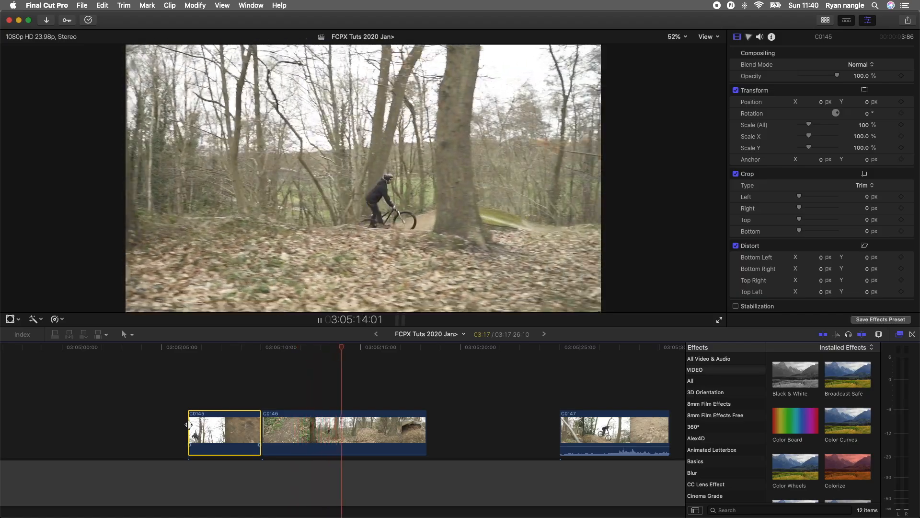
{"action": "key", "text": "space"}
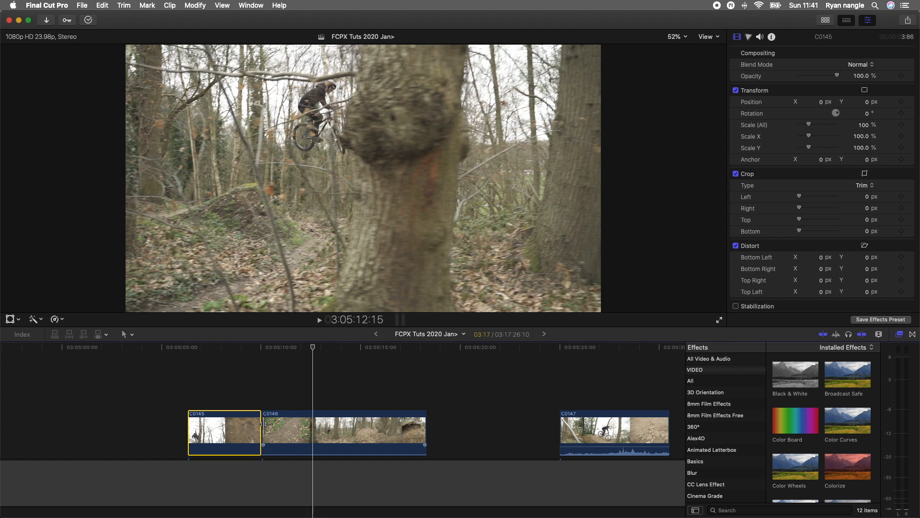
{"action": "key", "text": "space"}
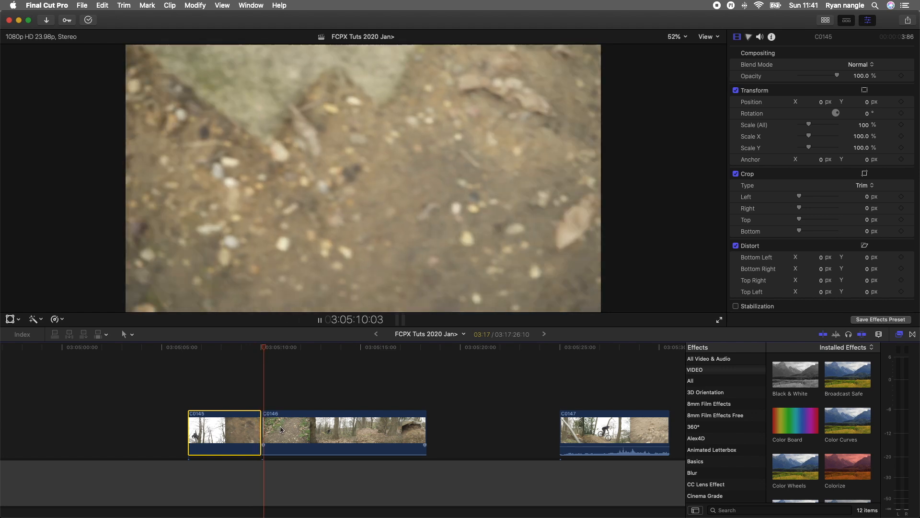
{"action": "key", "text": "space"}
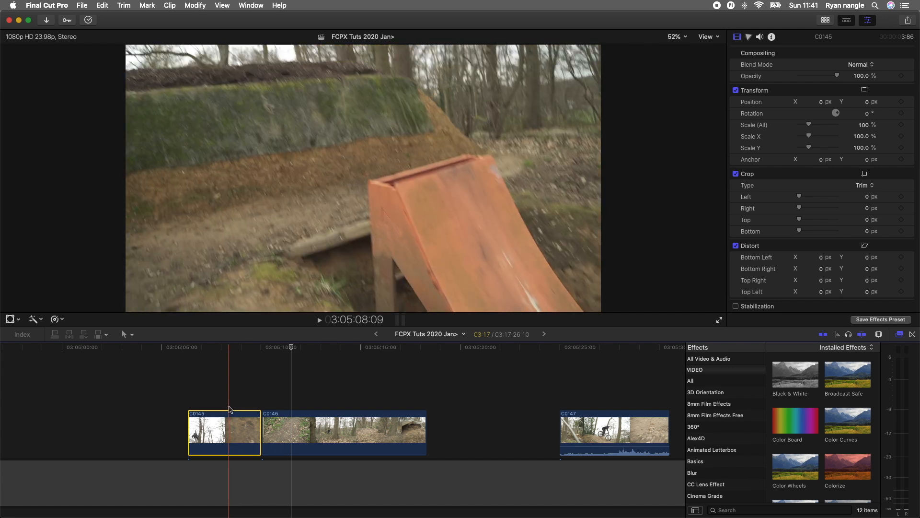
Blade the speed of C0145 at 03:05:08:22, stretch the section after it into slow motion, and play it back.
{"action": "left_click", "coordinate": [223, 349]}
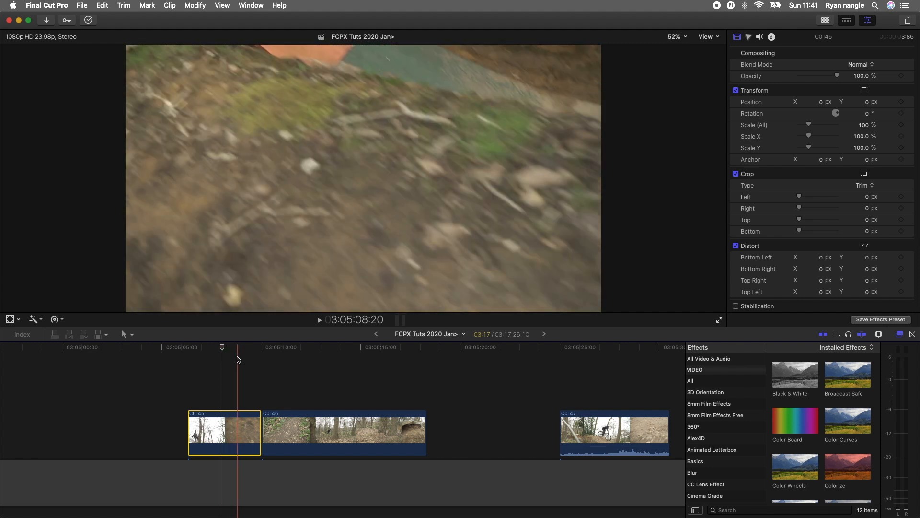
{"action": "key", "text": "super+equal"}
{"action": "mouse_move", "coordinate": [246, 347]}
{"action": "left_mouse_down"}
{"action": "mouse_move", "coordinate": [259, 347]}
{"action": "mouse_move", "coordinate": [245, 347]}
{"action": "left_mouse_up"}
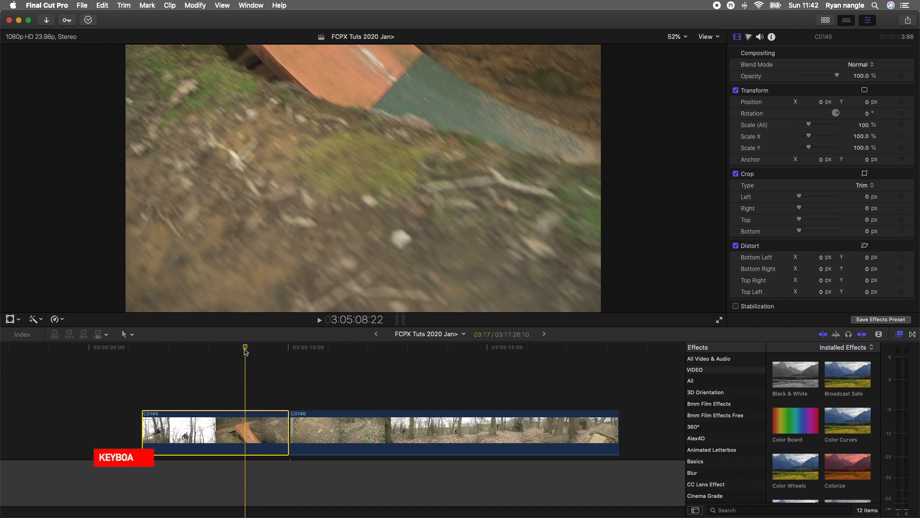
{"action": "key", "text": "shift+b"}
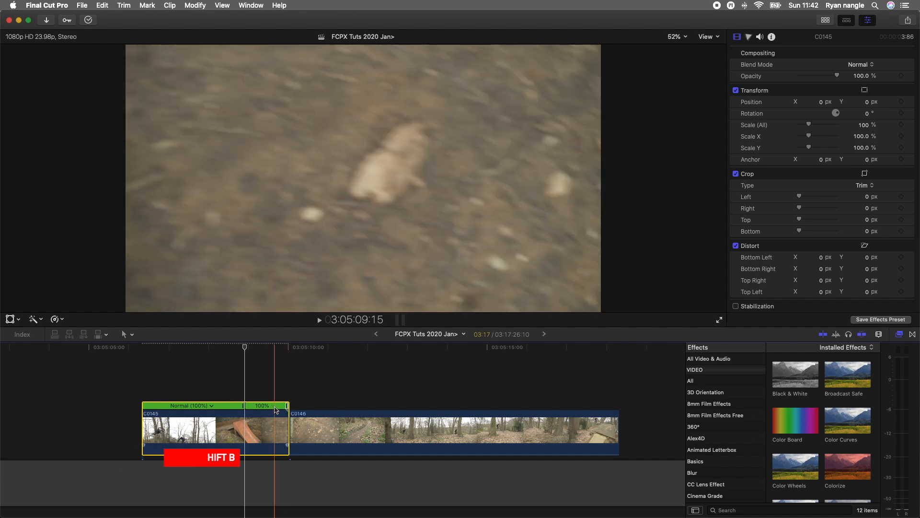
{"action": "left_click_drag", "start_coordinate": [287, 406], "coordinate": [314, 406]}
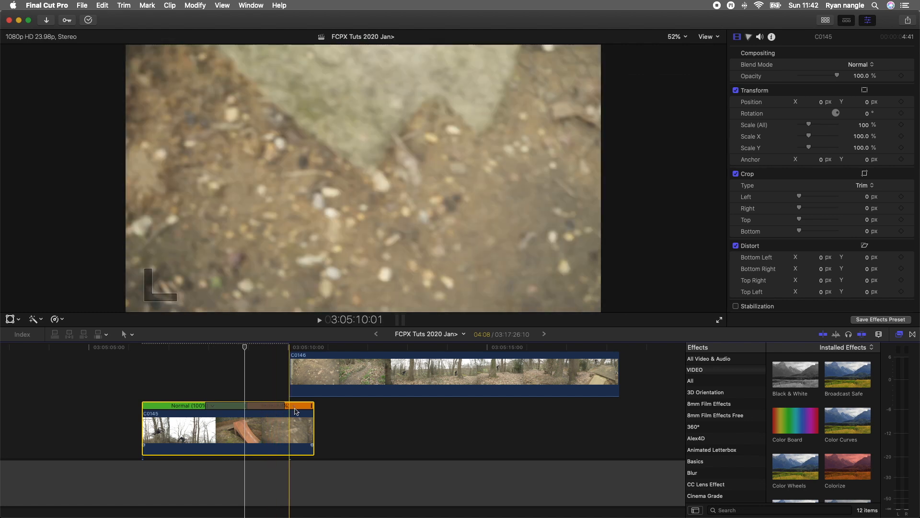
{"action": "key", "text": "space"}
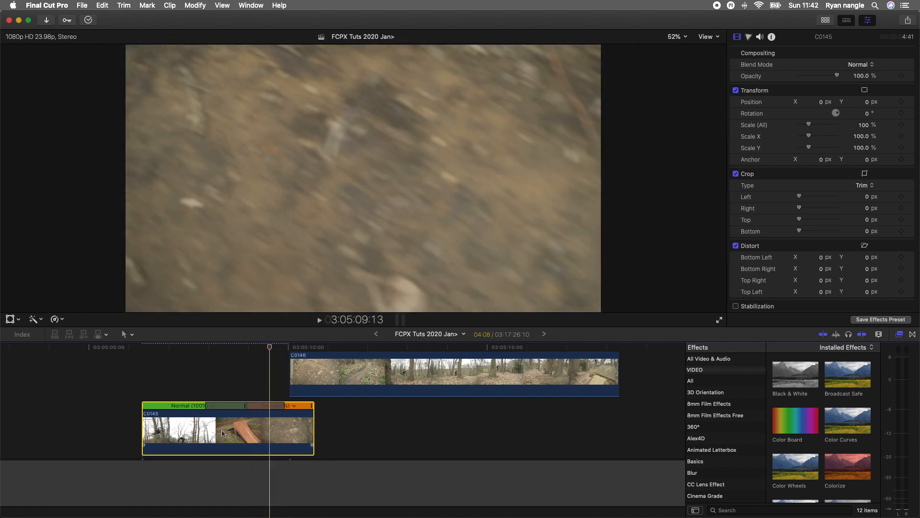
{"action": "left_click", "coordinate": [772, 37]}
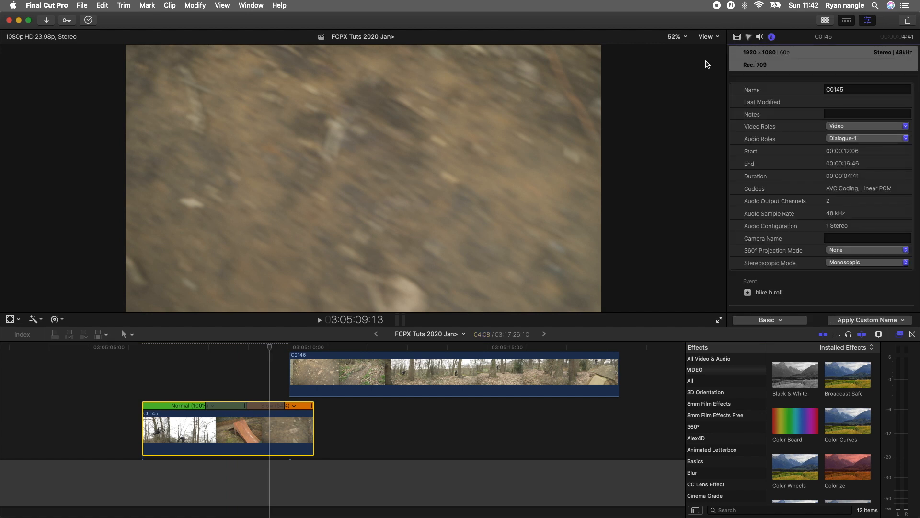
{"action": "left_click", "coordinate": [737, 37]}
{"action": "key", "text": "space"}
Blade the speed of C0146 at 03:05:11:12 and compress its opening section so that it plays faster.
{"action": "left_click", "coordinate": [310, 357]}
{"action": "key", "text": "space"}
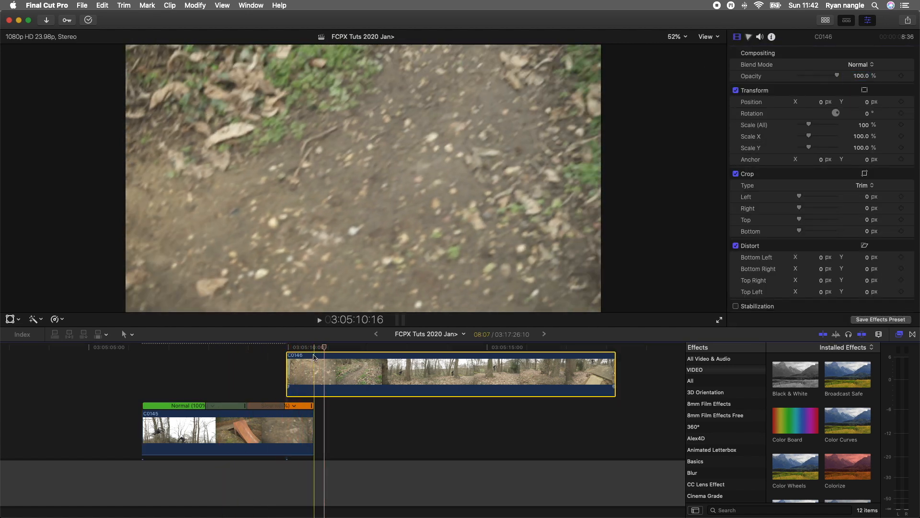
{"action": "left_click_drag", "start_coordinate": [298, 346], "coordinate": [348, 371]}
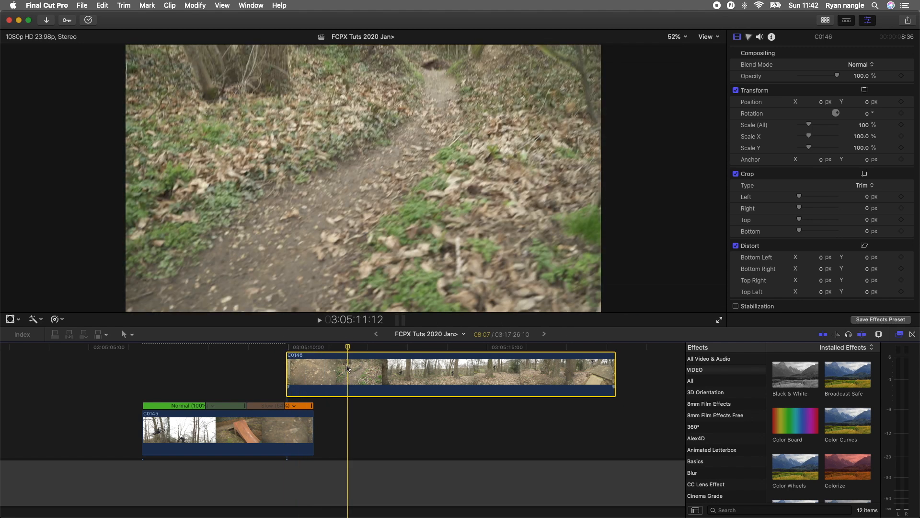
{"action": "key", "text": "shift+b"}
{"action": "left_click_drag", "start_coordinate": [348, 382], "coordinate": [315, 384]}
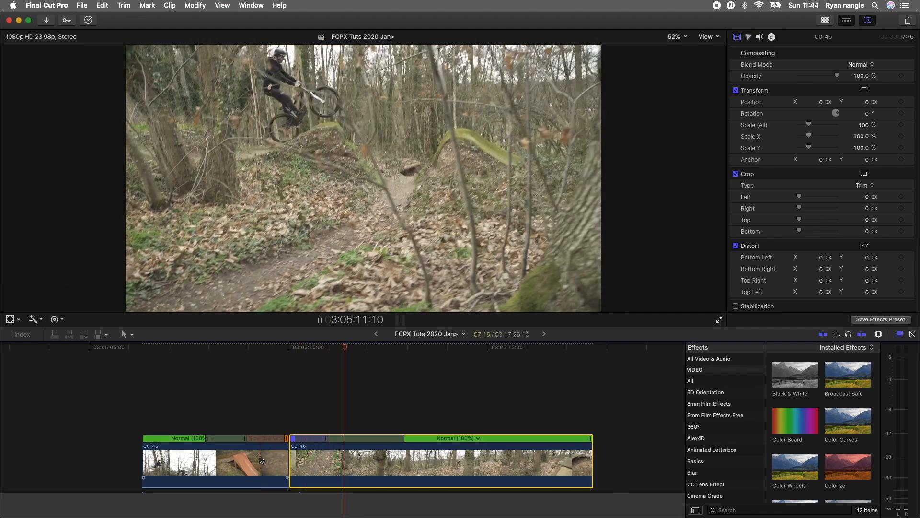
Scrub across the cut between C0145 and C0146, and apply the Directional blur effect to C0146.
{"action": "left_click", "coordinate": [297, 381]}
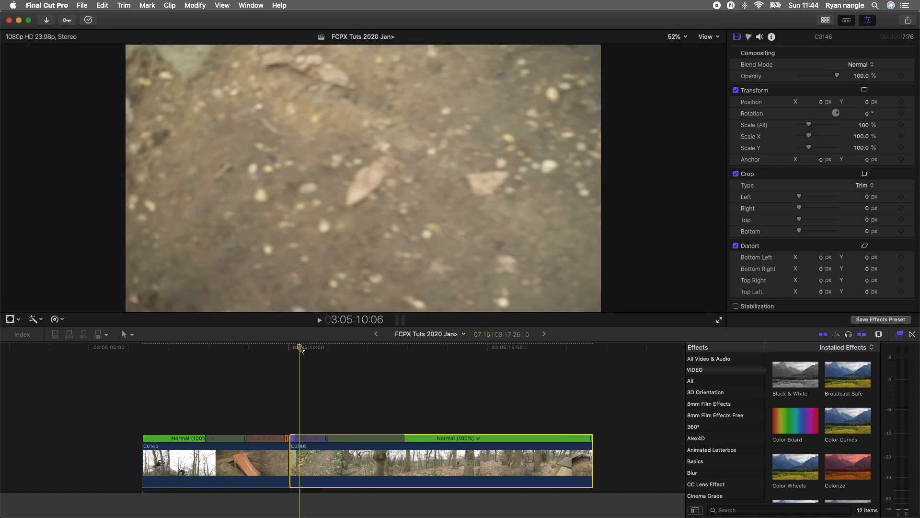
{"action": "left_click_drag", "start_coordinate": [301, 349], "coordinate": [280, 351]}
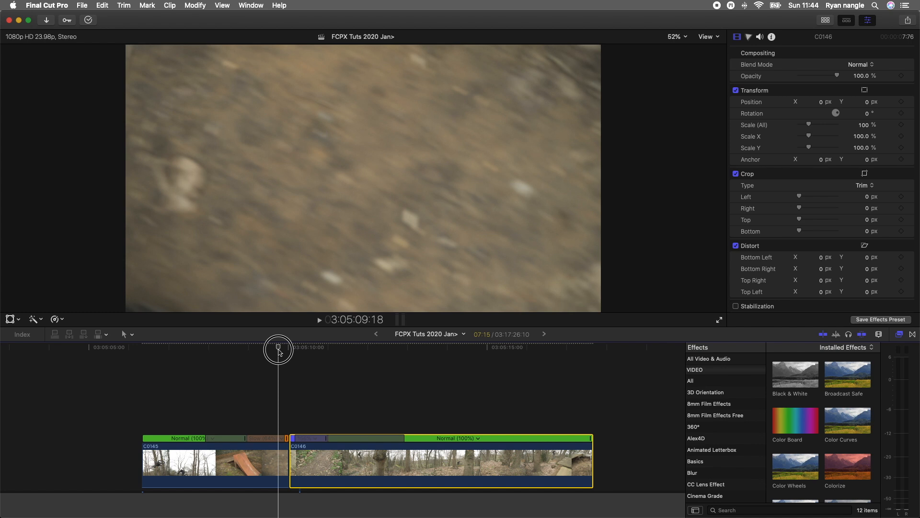
{"action": "left_click_drag", "start_coordinate": [278, 352], "coordinate": [299, 351]}
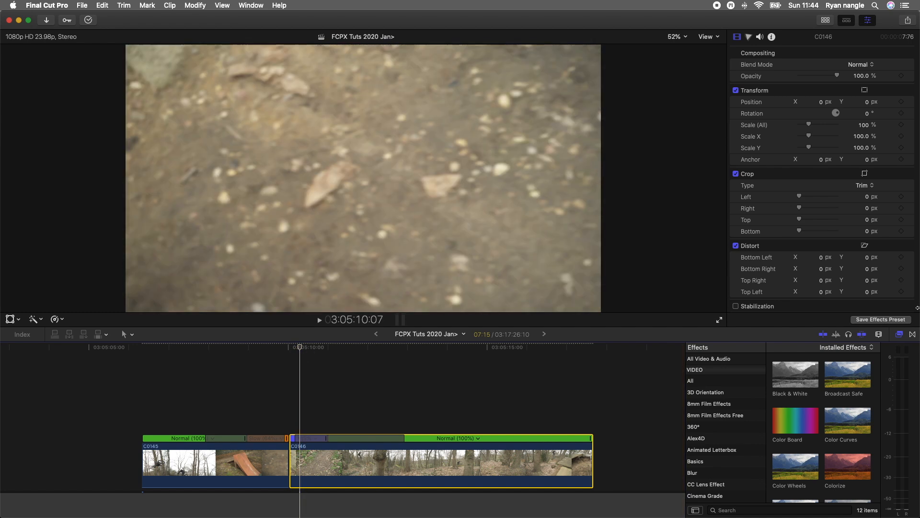
{"action": "left_click", "coordinate": [794, 507]}
{"action": "scroll", "coordinate": [713, 399], "scroll_direction": "down", "scroll_amount": 3}
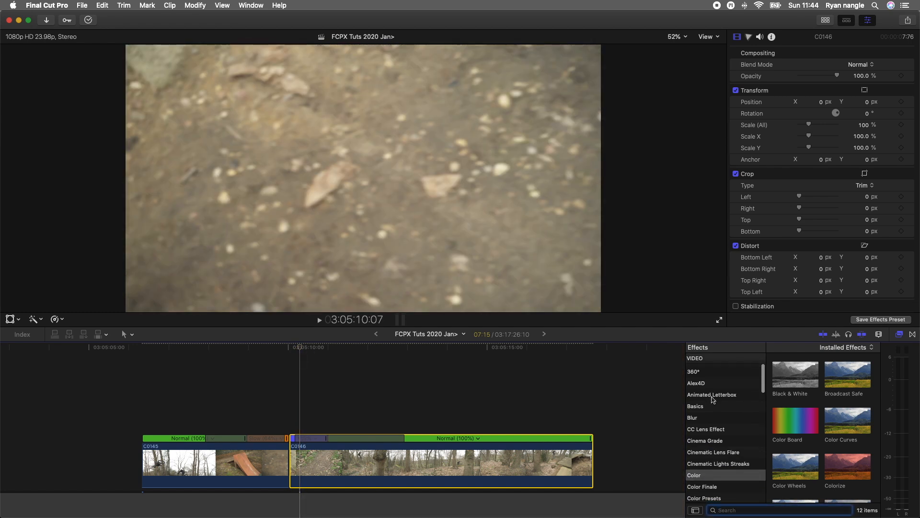
{"action": "left_click", "coordinate": [741, 418]}
{"action": "left_click_drag", "start_coordinate": [796, 375], "coordinate": [310, 471]}
Set the Directional blur on C0146 to an amount of about 125.6 at an angle of about 358.8°.
{"action": "left_click", "coordinate": [304, 358]}
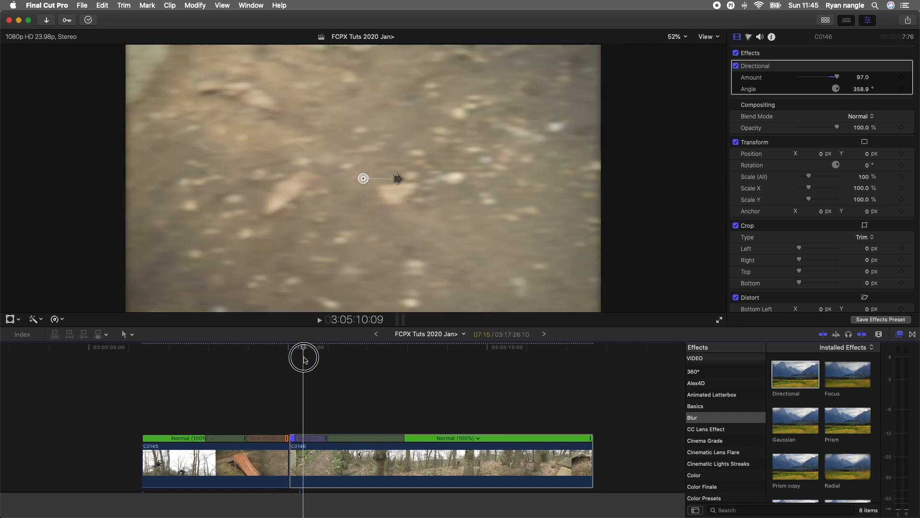
{"action": "left_click_drag", "start_coordinate": [304, 358], "coordinate": [298, 357]}
{"action": "left_click_drag", "start_coordinate": [399, 179], "coordinate": [406, 179]}
{"action": "left_click_drag", "start_coordinate": [296, 350], "coordinate": [291, 351]}
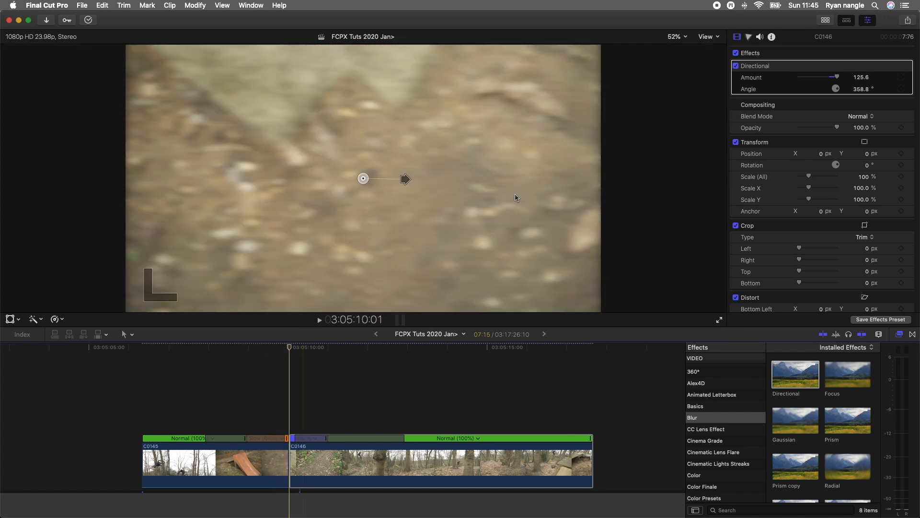
Keyframe the Directional blur amount at the start of C0146, and reduce it to 0 at 03:05:11:06.
{"action": "left_click", "coordinate": [901, 77]}
{"action": "left_click_drag", "start_coordinate": [292, 350], "coordinate": [338, 350]}
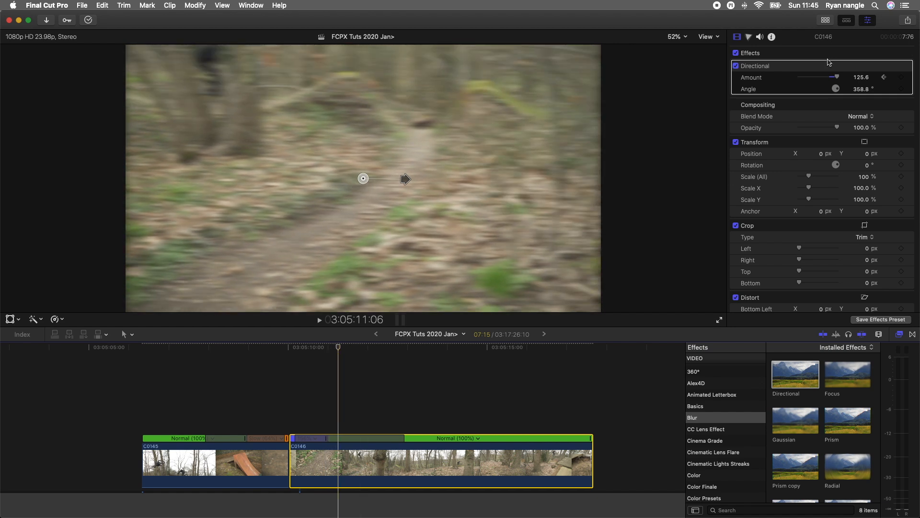
{"action": "left_click_drag", "start_coordinate": [837, 76], "coordinate": [764, 83]}
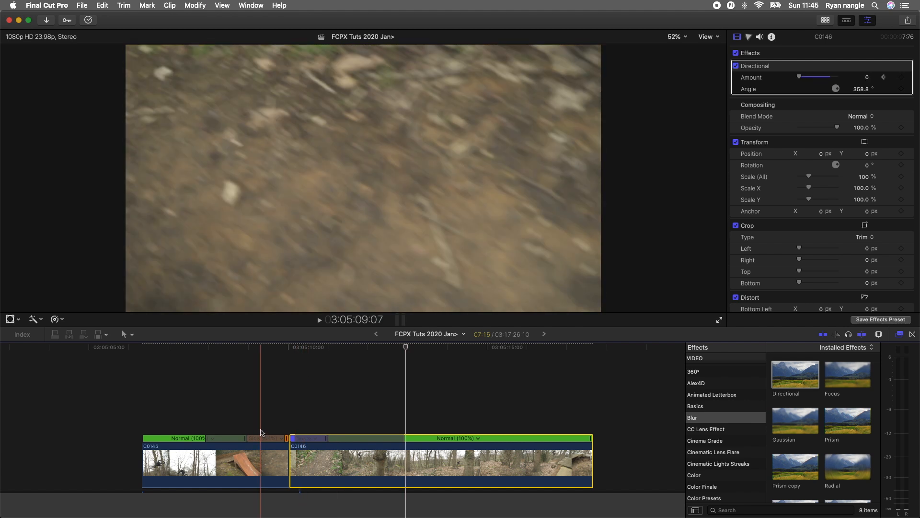
Add a 20-frame cross dissolve at the cut between C0145 and C0146, and play back the transition.
{"action": "left_click", "coordinate": [287, 455]}
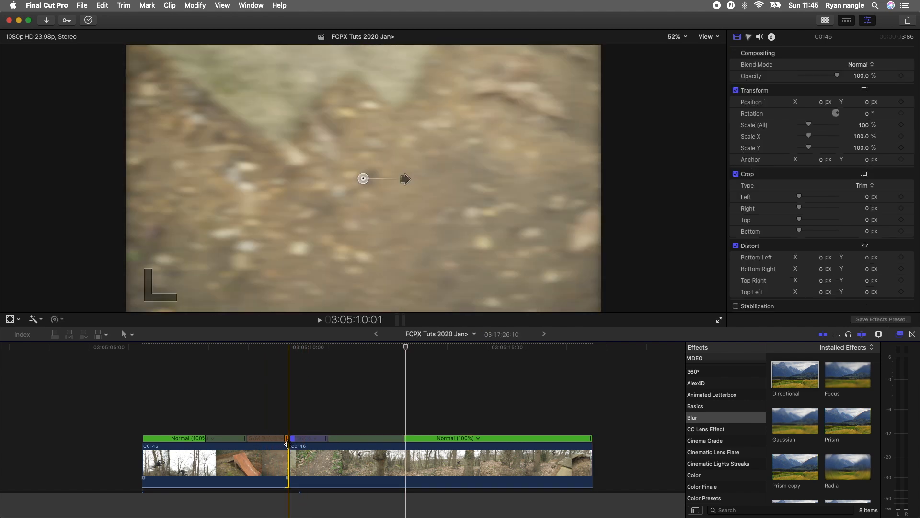
{"action": "key", "text": "super+t"}
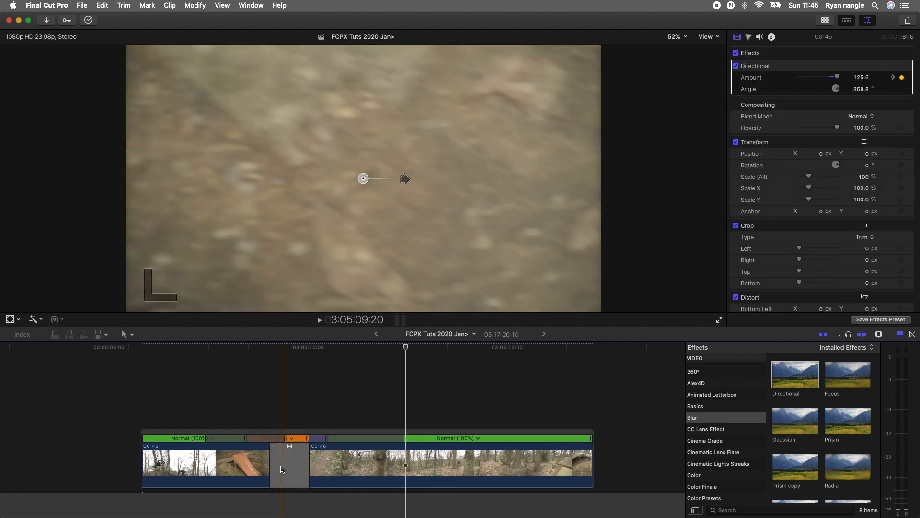
{"action": "key", "text": "space"}
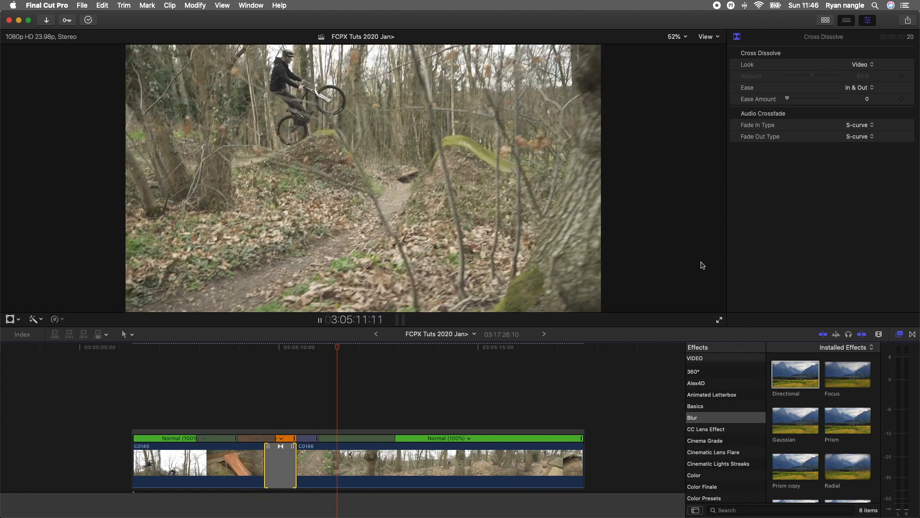
{"action": "key", "text": "space"}
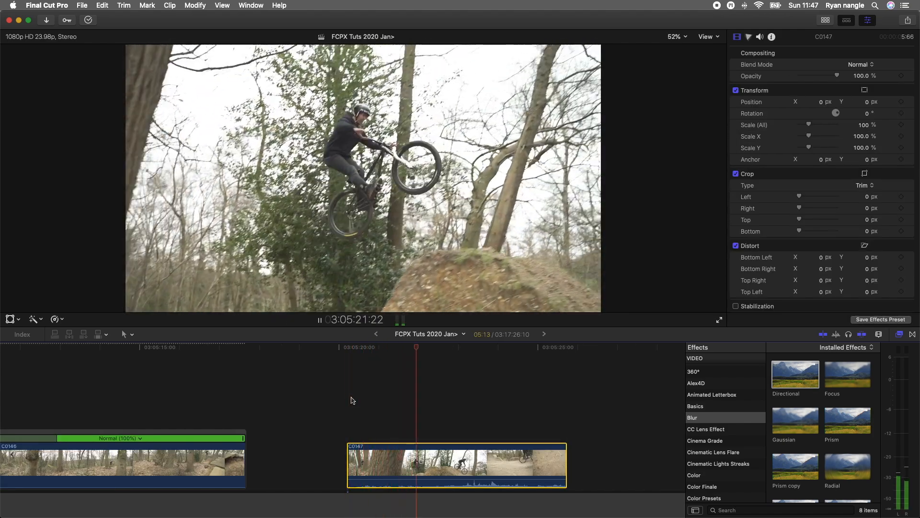
Turn C0147's audio all the way down and stack the clip above the final section of C0146.
{"action": "key", "text": "space"}
{"action": "left_click_drag", "start_coordinate": [455, 478], "coordinate": [455, 502]}
{"action": "left_click", "coordinate": [382, 462]}
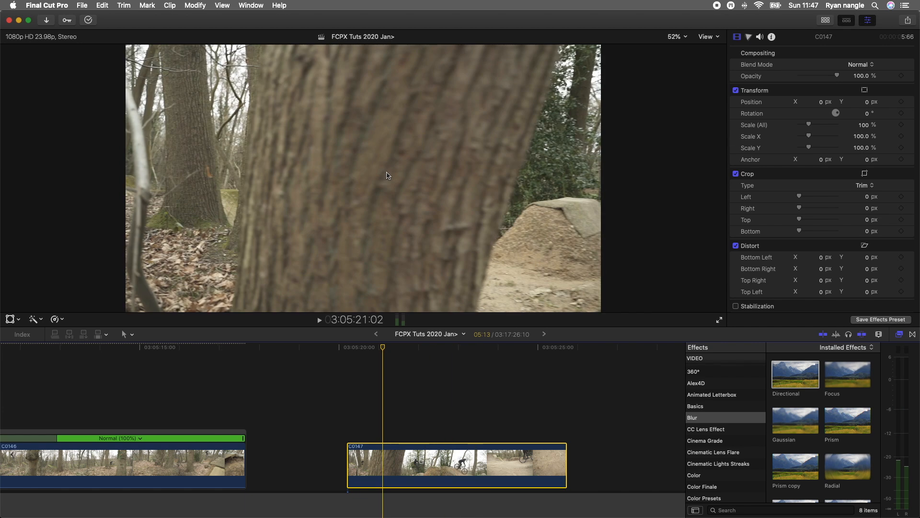
{"action": "scroll", "coordinate": [432, 460], "scroll_direction": "left", "scroll_amount": 5}
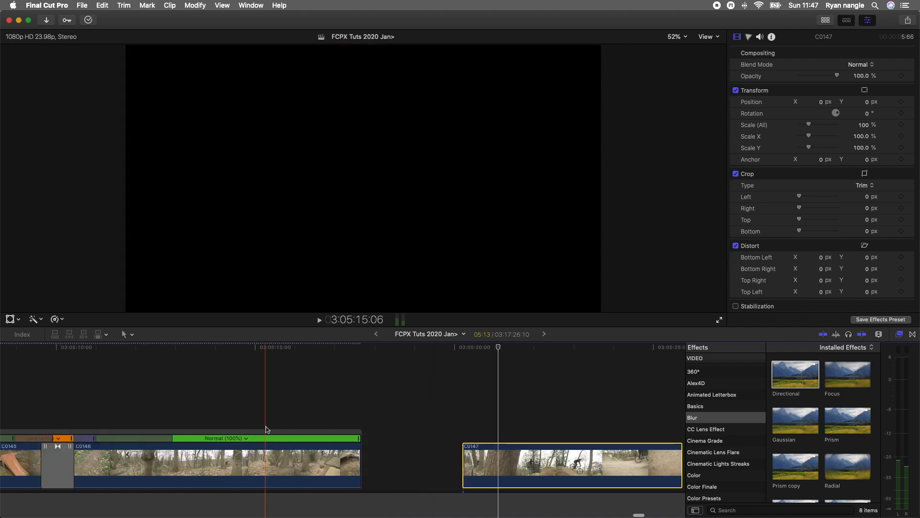
{"action": "left_click_drag", "start_coordinate": [491, 471], "coordinate": [281, 394]}
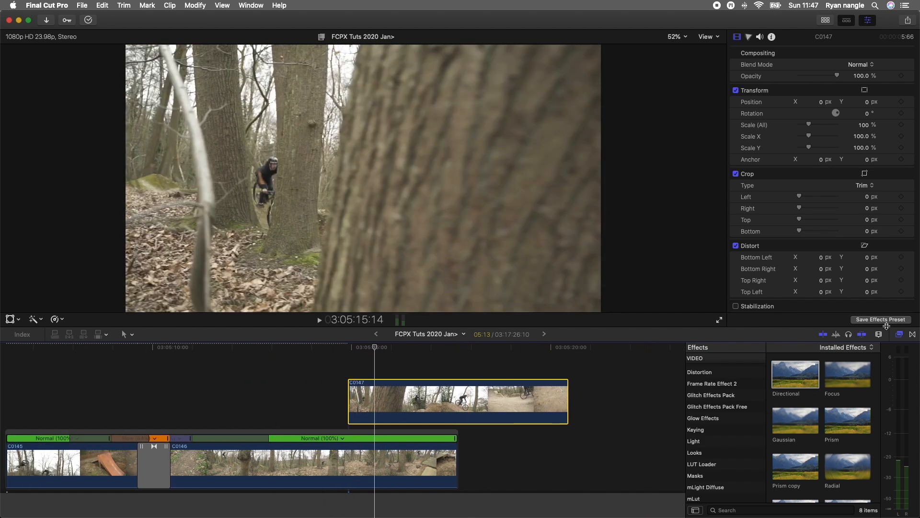
Find the frame at 03:05:15:17 where the tree crosses the view, and apply the Graduated Mask effect to C0147.
{"action": "left_click", "coordinate": [901, 336]}
{"action": "left_click", "coordinate": [902, 335]}
{"action": "left_click", "coordinate": [696, 476]}
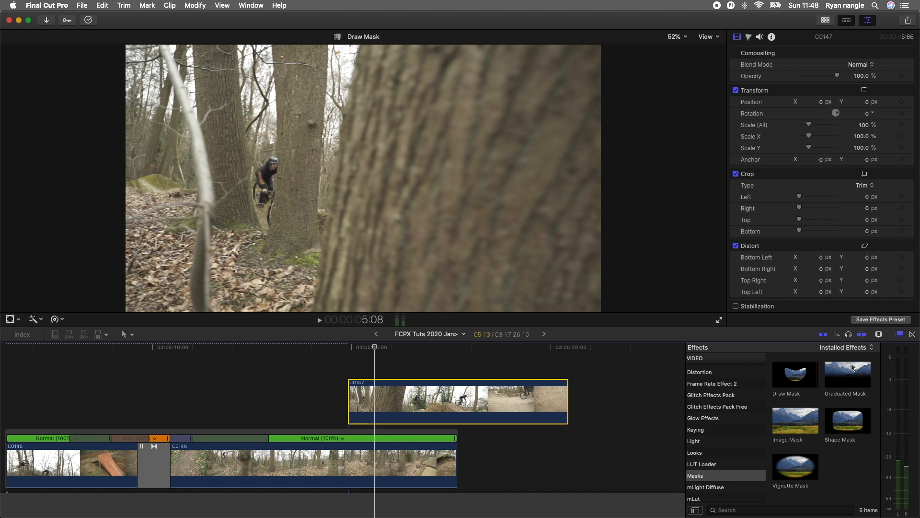
{"action": "left_click", "coordinate": [427, 230]}
{"action": "left_click", "coordinate": [391, 348]}
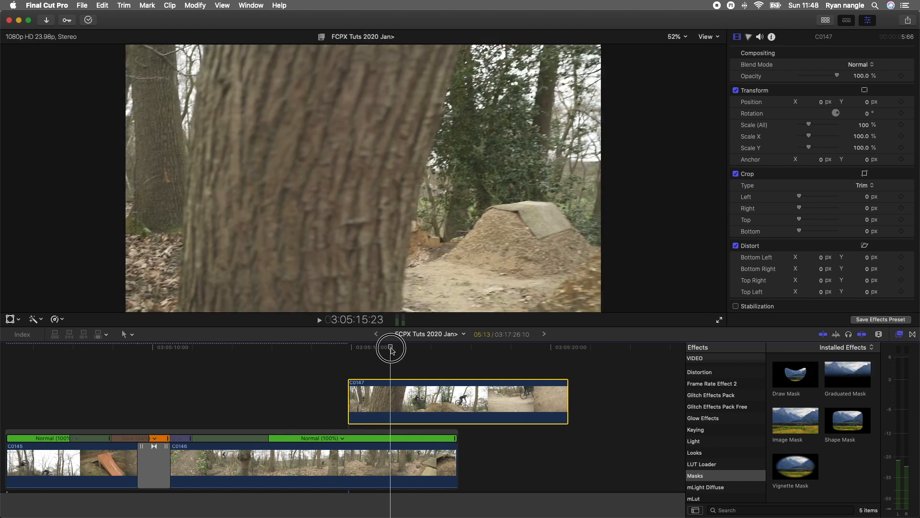
{"action": "mouse_move", "coordinate": [390, 348]}
{"action": "left_mouse_down"}
{"action": "mouse_move", "coordinate": [322, 347]}
{"action": "mouse_move", "coordinate": [384, 347]}
{"action": "left_mouse_up"}
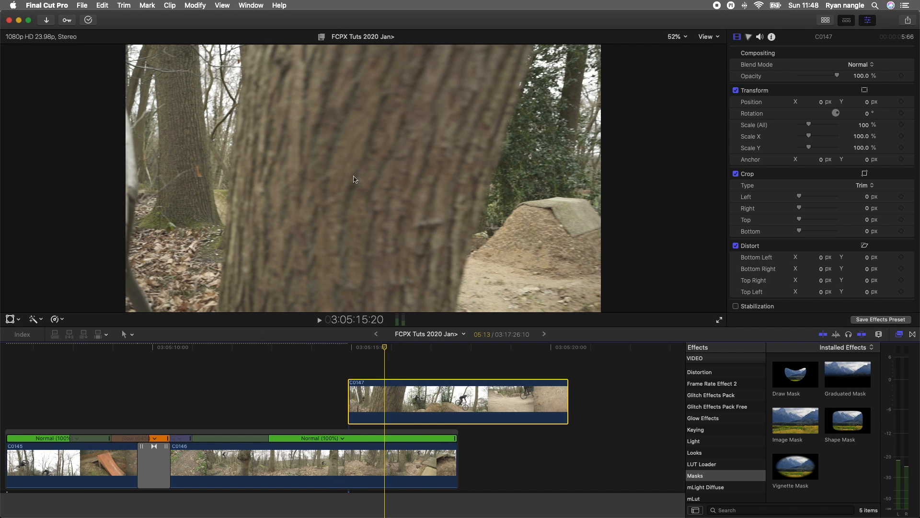
{"action": "left_click", "coordinate": [380, 349]}
{"action": "left_click_drag", "start_coordinate": [835, 376], "coordinate": [427, 398]}
Align C0147's Graduated Mask to the tree's left edge, and keyframe its Target and Center at 03:05:15:17.
{"action": "left_click_drag", "start_coordinate": [428, 154], "coordinate": [317, 105]}
{"action": "left_click_drag", "start_coordinate": [363, 119], "coordinate": [378, 122]}
{"action": "left_click_drag", "start_coordinate": [316, 104], "coordinate": [313, 100]}
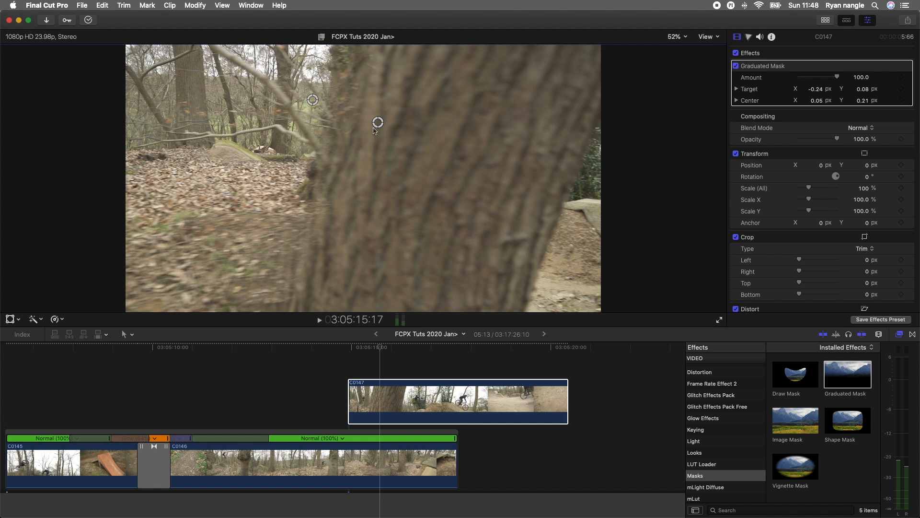
{"action": "mouse_move", "coordinate": [378, 122]}
{"action": "left_mouse_down"}
{"action": "mouse_move", "coordinate": [431, 121]}
{"action": "mouse_move", "coordinate": [383, 123]}
{"action": "left_mouse_up"}
{"action": "left_click_drag", "start_coordinate": [378, 124], "coordinate": [359, 116]}
{"action": "left_click_drag", "start_coordinate": [292, 92], "coordinate": [288, 97]}
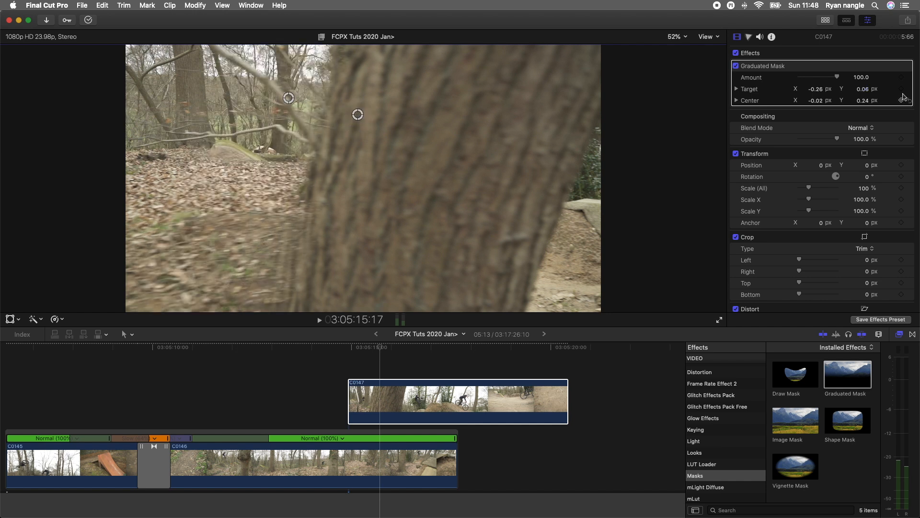
{"action": "left_click", "coordinate": [902, 88]}
{"action": "left_click", "coordinate": [902, 101]}
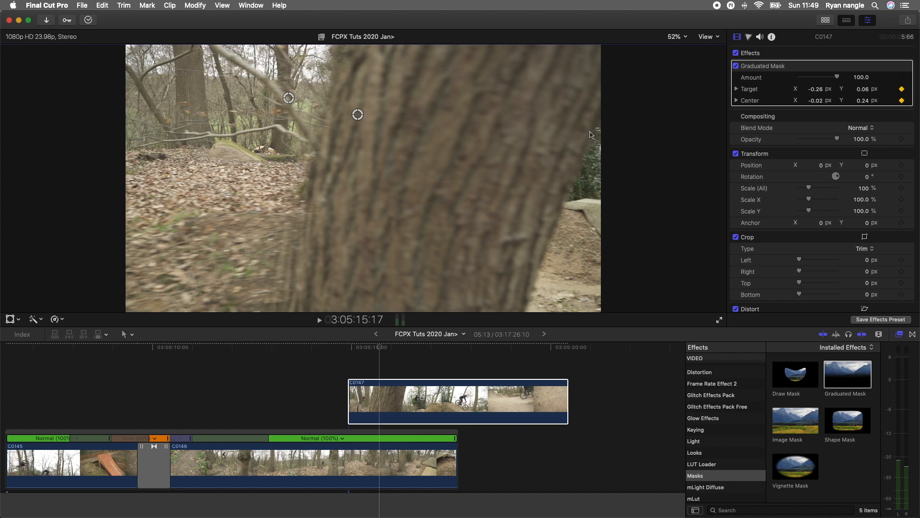
Shift C0147's Graduated Mask in the frames before 03:05:15:17 so that it follows the tree's edge.
{"action": "key", "text": "Left"}
{"action": "left_click_drag", "start_coordinate": [358, 114], "coordinate": [614, 161]}
{"action": "key", "text": "Left"}
{"action": "key", "text": "Left"}
{"action": "key", "text": "Left"}
{"action": "key", "text": "Left"}
{"action": "key", "text": "Left"}
{"action": "key", "text": "Left"}
{"action": "key", "text": "Left"}
{"action": "key", "text": "Left"}
Shift C0147's Graduated Mask in the frames after 03:05:15:17 to keep following the tree's edge, and review the transition.
{"action": "key", "text": "Right"}
{"action": "key", "text": "Right"}
{"action": "key", "text": "Right"}
{"action": "key", "text": "Right"}
{"action": "key", "text": "Right"}
{"action": "key", "text": "Right"}
{"action": "key", "text": "Right"}
{"action": "key", "text": "Right"}
{"action": "key", "text": "Right"}
{"action": "key", "text": "Right"}
{"action": "left_click_drag", "start_coordinate": [413, 120], "coordinate": [216, 109]}
{"action": "key", "text": "Right"}
{"action": "key", "text": "Right"}
{"action": "key", "text": "Right"}
{"action": "key", "text": "Right"}
{"action": "key", "text": "Right"}
{"action": "key", "text": "Right"}
{"action": "key", "text": "Right"}
{"action": "key", "text": "Right"}
{"action": "key", "text": "Right"}
{"action": "key", "text": "Right"}
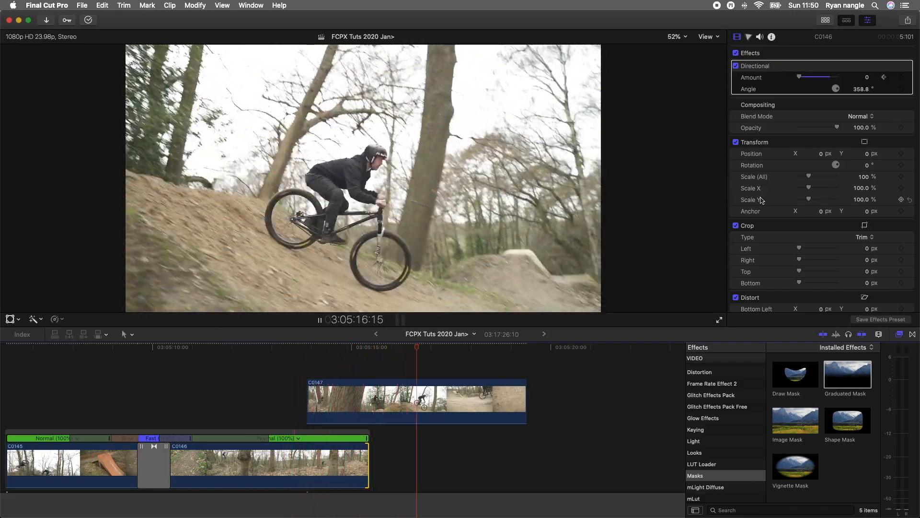
{"action": "left_click", "coordinate": [335, 347]}
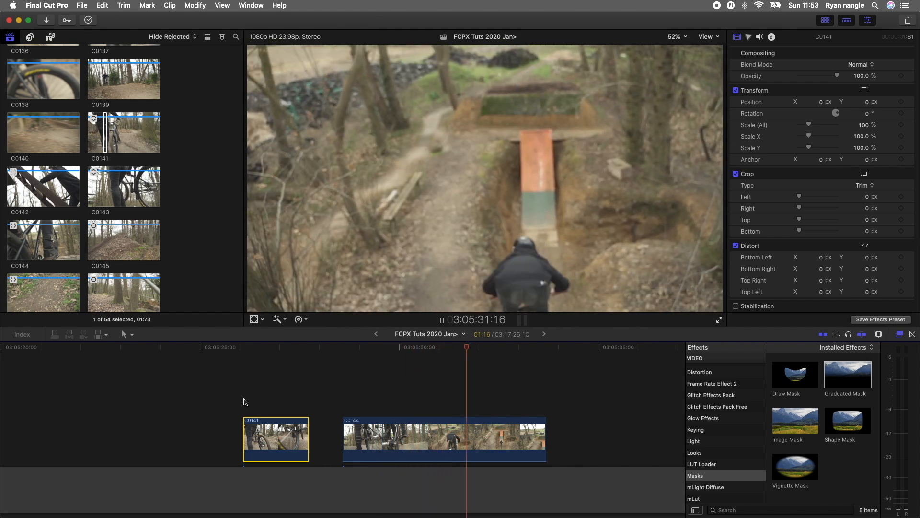
Move C0141 slightly closer to C0144, and mark its frame at 03:05:27:10 where the tree trunk crosses the view.
{"action": "left_click_drag", "start_coordinate": [286, 440], "coordinate": [298, 441]}
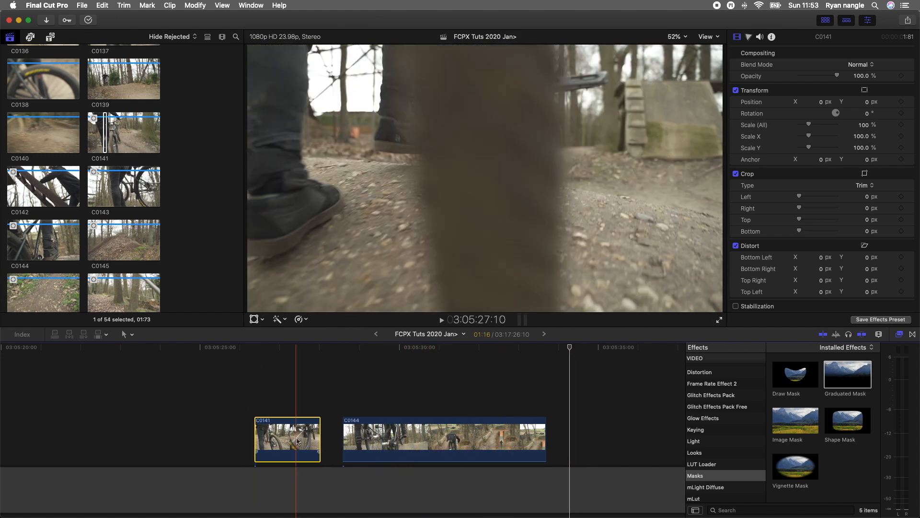
{"action": "left_click", "coordinate": [297, 441]}
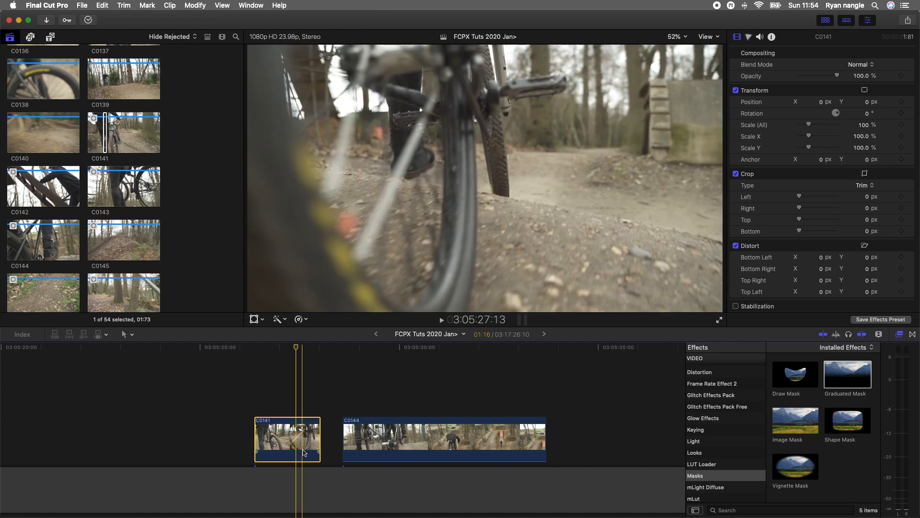
{"action": "key", "text": "m"}
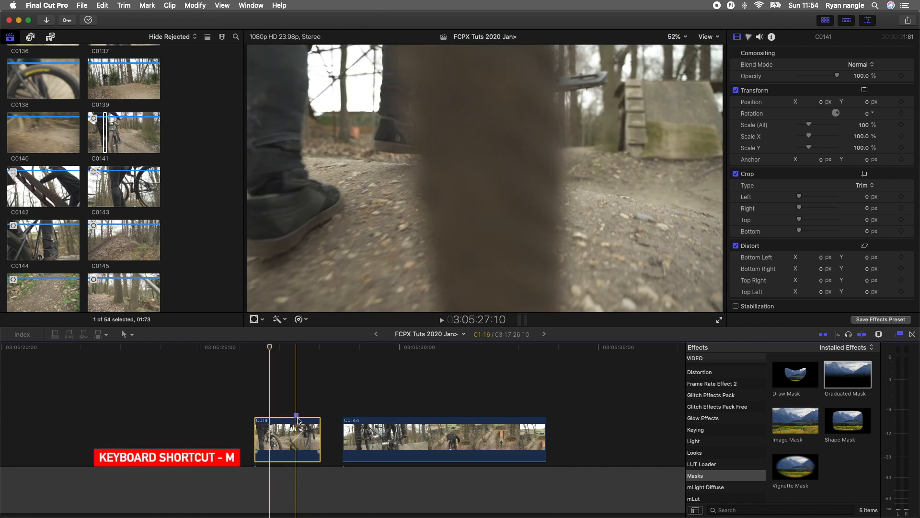
Locate the frame of C0144 at 03:05:29:12 where the tree trunk blocks the view, and mark it.
{"action": "key", "text": "super+equal"}
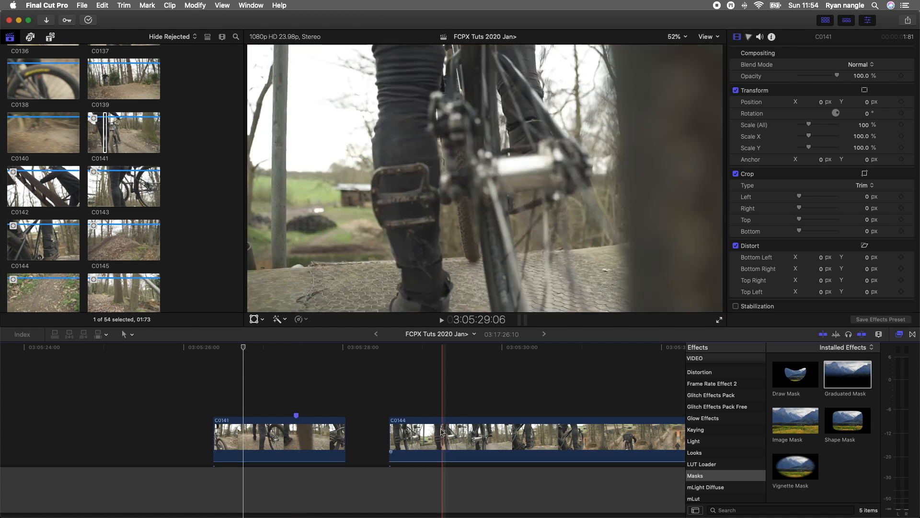
{"action": "key", "text": "space"}
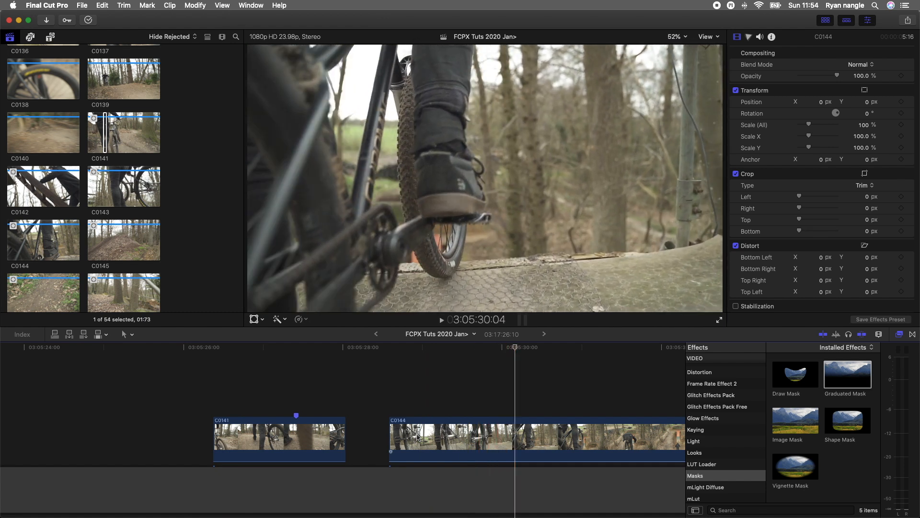
{"action": "left_click", "coordinate": [457, 346]}
{"action": "left_click", "coordinate": [463, 440]}
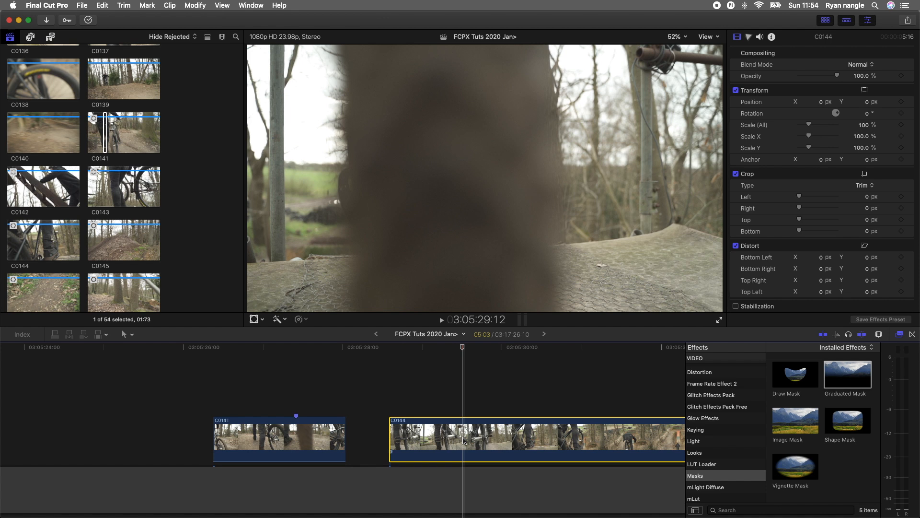
Stack C0141 above C0144 with their markers aligned at 03:05:29:12, and trim C0141's end to the marker.
{"action": "left_click", "coordinate": [296, 428]}
{"action": "left_click_drag", "start_coordinate": [296, 428], "coordinate": [464, 427]}
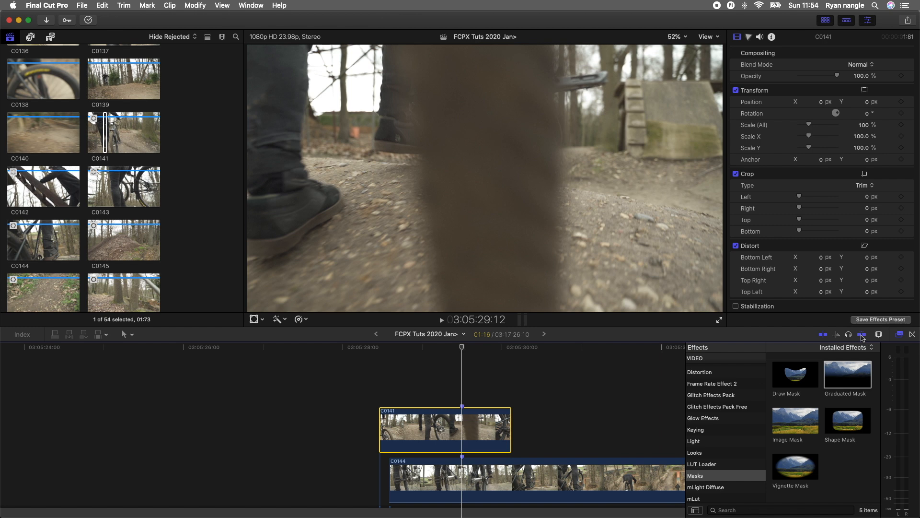
{"action": "left_click", "coordinate": [431, 349]}
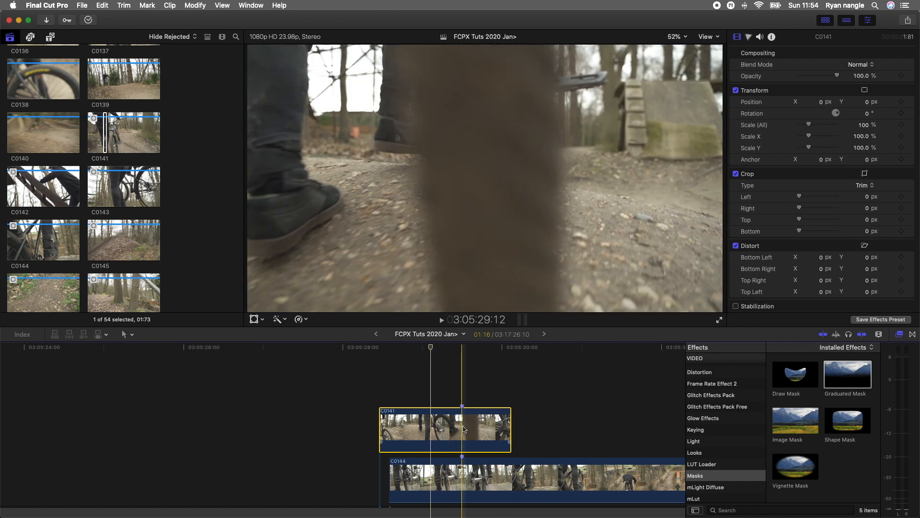
{"action": "left_click_drag", "start_coordinate": [510, 428], "coordinate": [468, 431]}
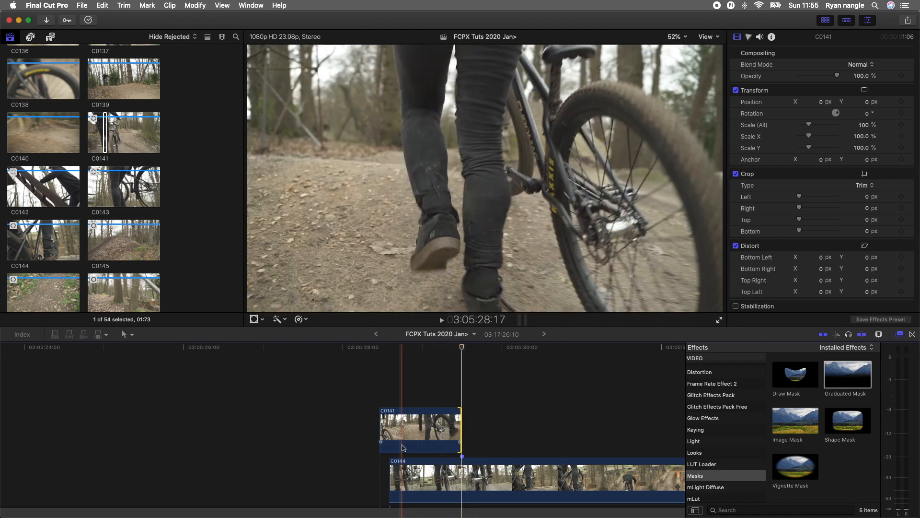
Play and step frame by frame across the cut from C0141 to C0144 to check how the trunks match.
{"action": "key", "text": "space"}
{"action": "key", "text": "space"}
{"action": "left_click", "coordinate": [425, 347]}
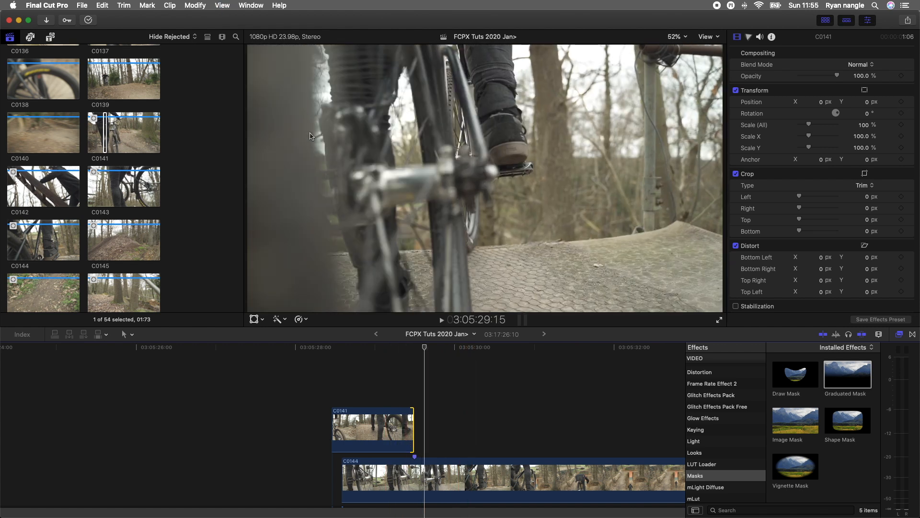
{"action": "key", "text": "Left"}
{"action": "key", "text": "Left"}
{"action": "key", "text": "Left"}
{"action": "key", "text": "Left"}
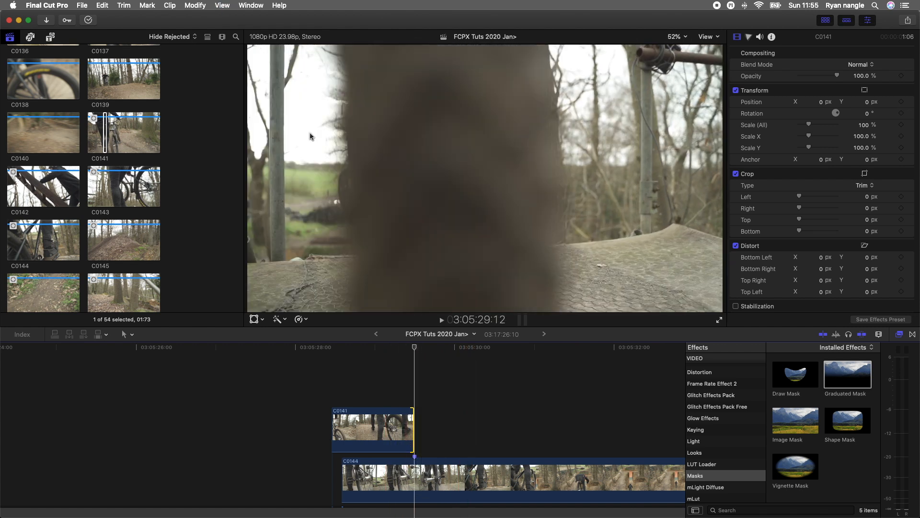
{"action": "key", "text": "Right"}
{"action": "key", "text": "Left"}
{"action": "key", "text": "Right"}
Extend C0141's end past the marker to a duration of 01:09, and apply the Graduated Mask effect to it.
{"action": "left_click_drag", "start_coordinate": [414, 428], "coordinate": [440, 428]}
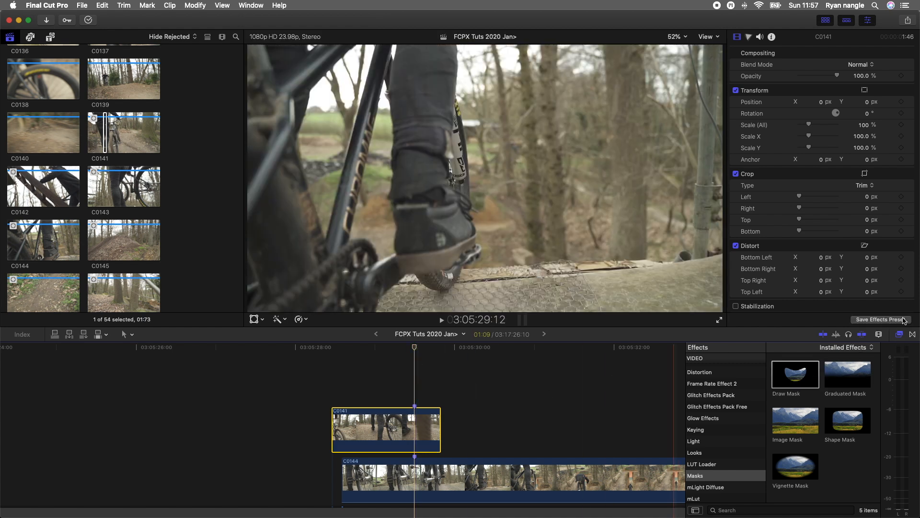
{"action": "left_click_drag", "start_coordinate": [852, 375], "coordinate": [411, 426]}
Place the Graduated Mask's Center at about -0.05, 0.1 on C0141's trunk, and keyframe Target and Center at 03:05:29:12.
{"action": "left_click", "coordinate": [398, 349]}
{"action": "left_click_drag", "start_coordinate": [398, 353], "coordinate": [415, 355]}
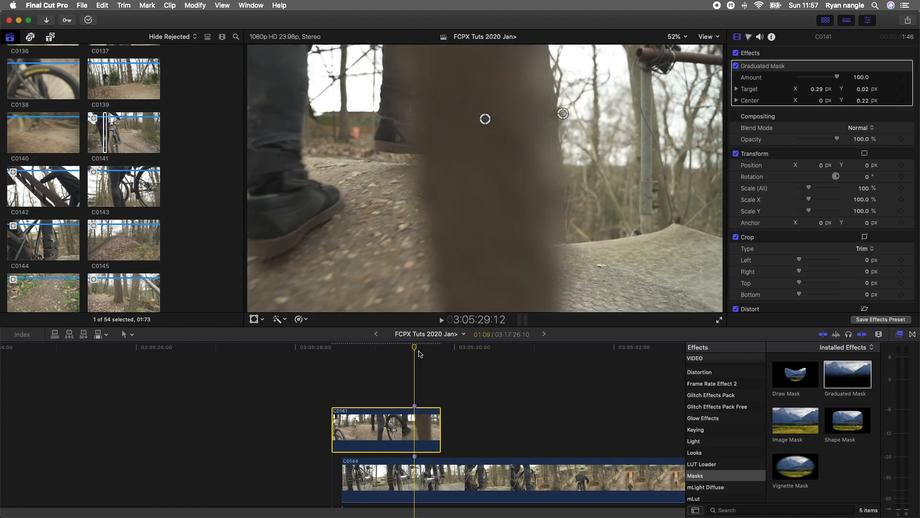
{"action": "left_click_drag", "start_coordinate": [485, 118], "coordinate": [469, 153]}
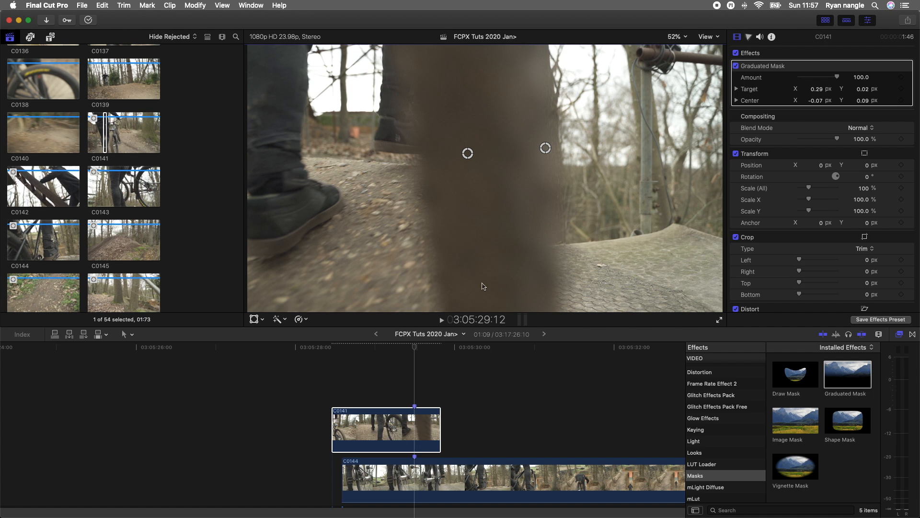
{"action": "left_click_drag", "start_coordinate": [468, 154], "coordinate": [473, 153]}
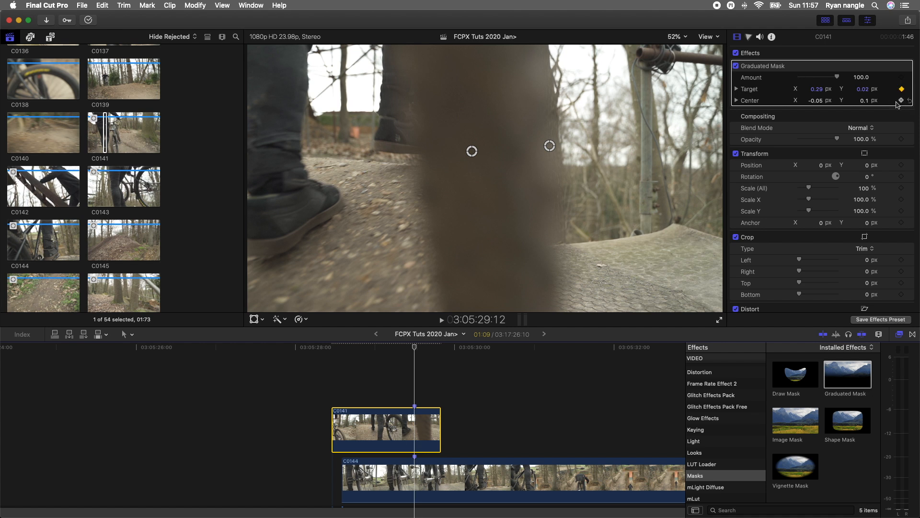
Shift C0141's Graduated Mask in the frames before 03:05:29:12 to follow the trunk's edge, and play back the transition.
{"action": "key", "text": "Left"}
{"action": "left_click_drag", "start_coordinate": [474, 151], "coordinate": [722, 158]}
{"action": "key", "text": "Left"}
{"action": "key", "text": "Left"}
{"action": "key", "text": "Left"}
{"action": "key", "text": "space"}
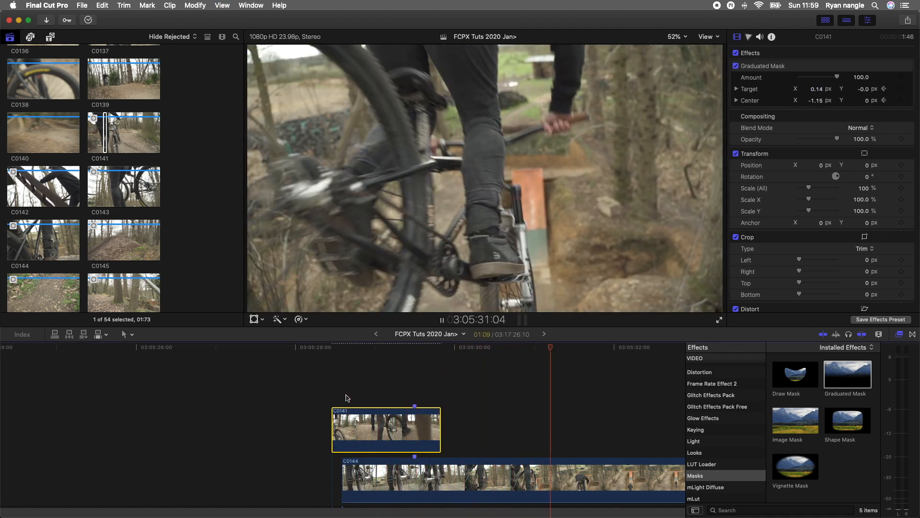
{"action": "key", "text": "space"}
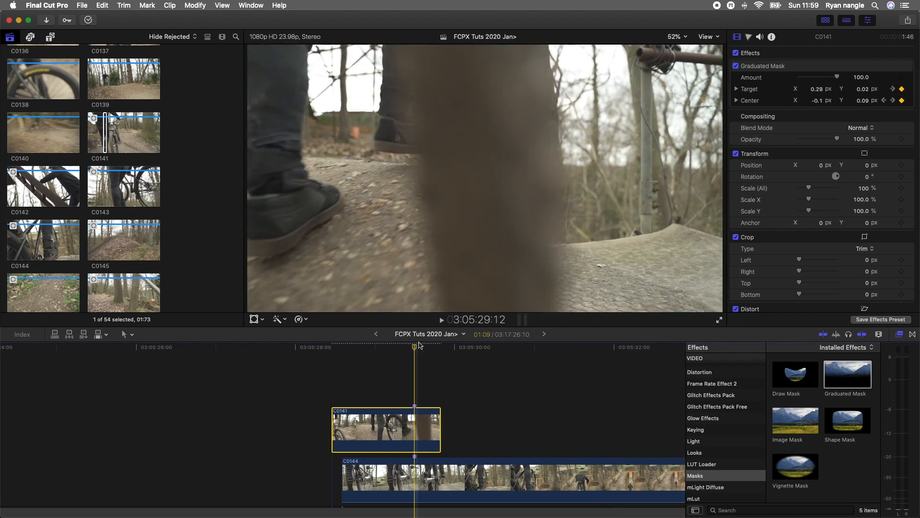
{"action": "key", "text": "space"}
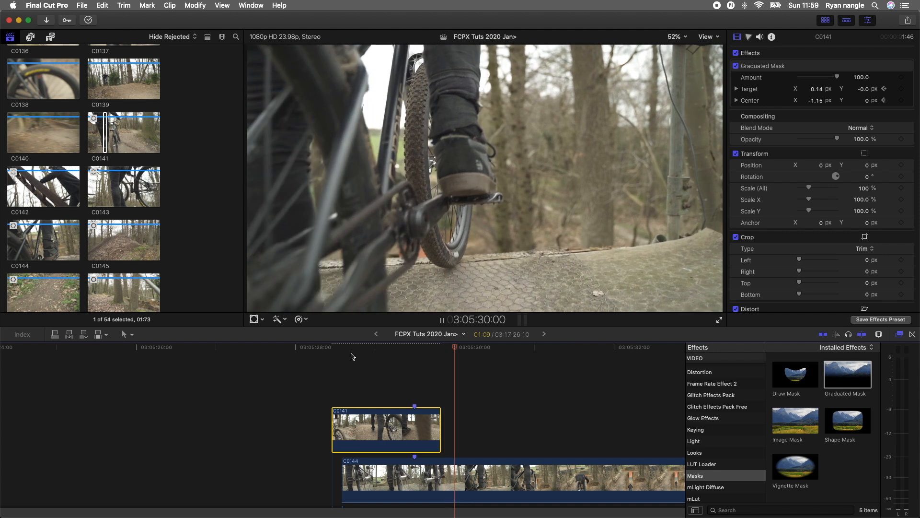